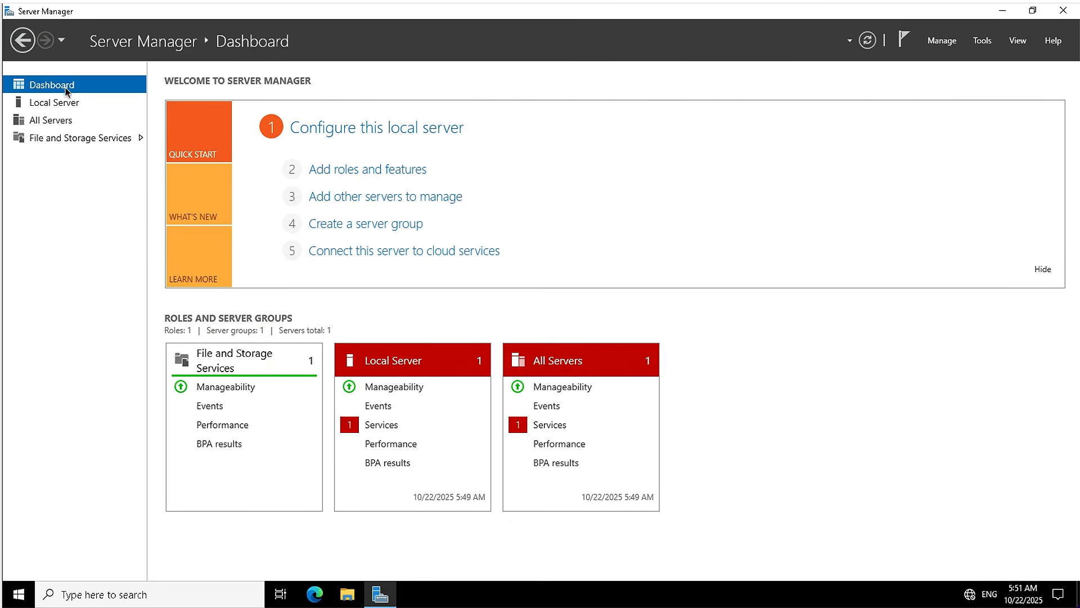
Start a role-based installation on TOR-DC1.Contoso.com and select Active Directory Domain Services with its required features and management tools.
click(355, 170)
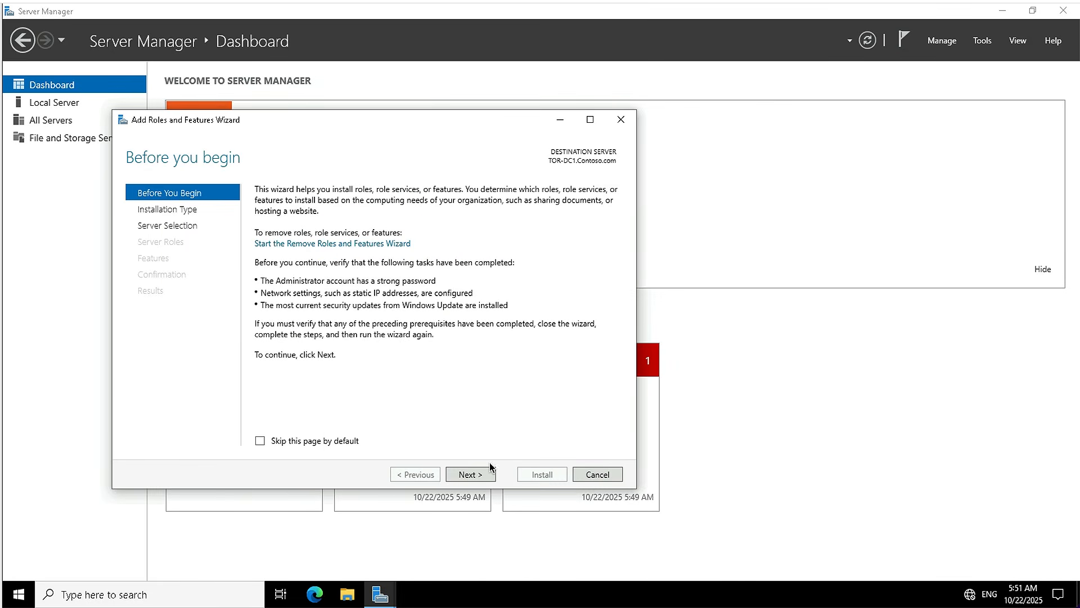
click(468, 476)
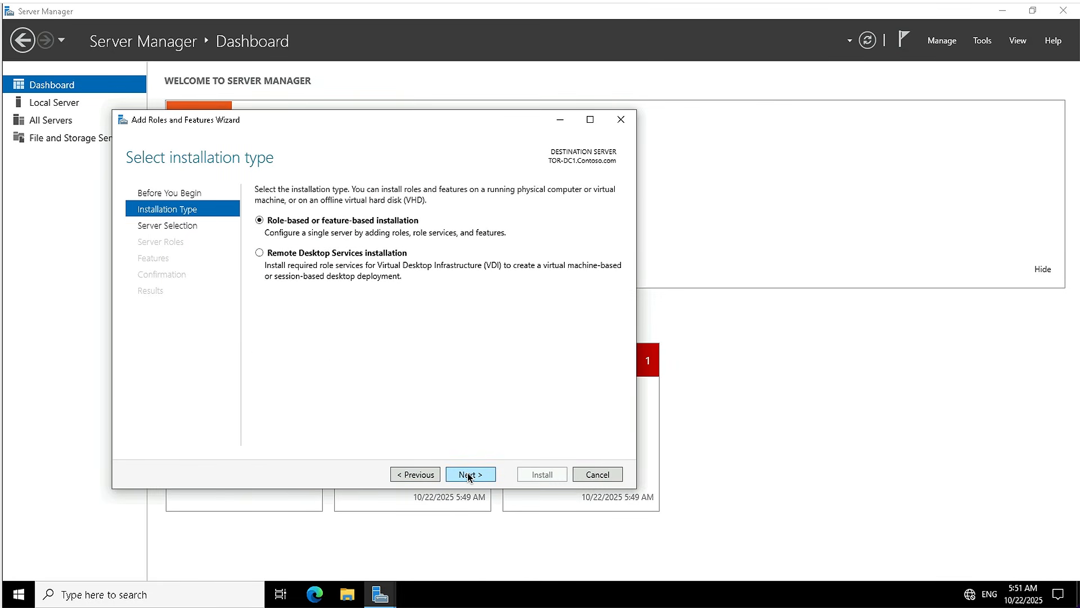
click(469, 475)
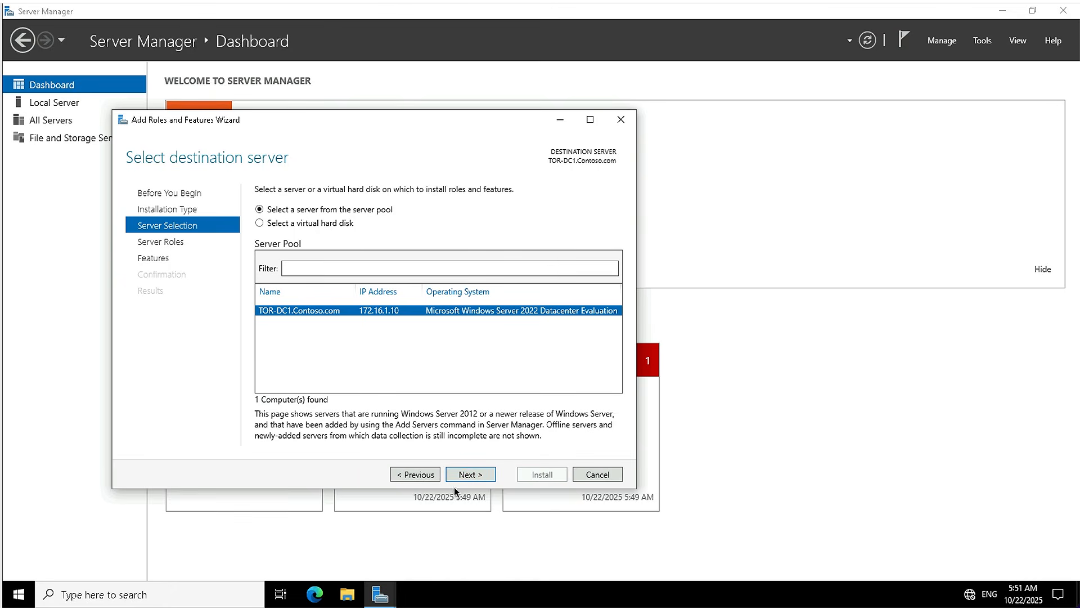
click(467, 476)
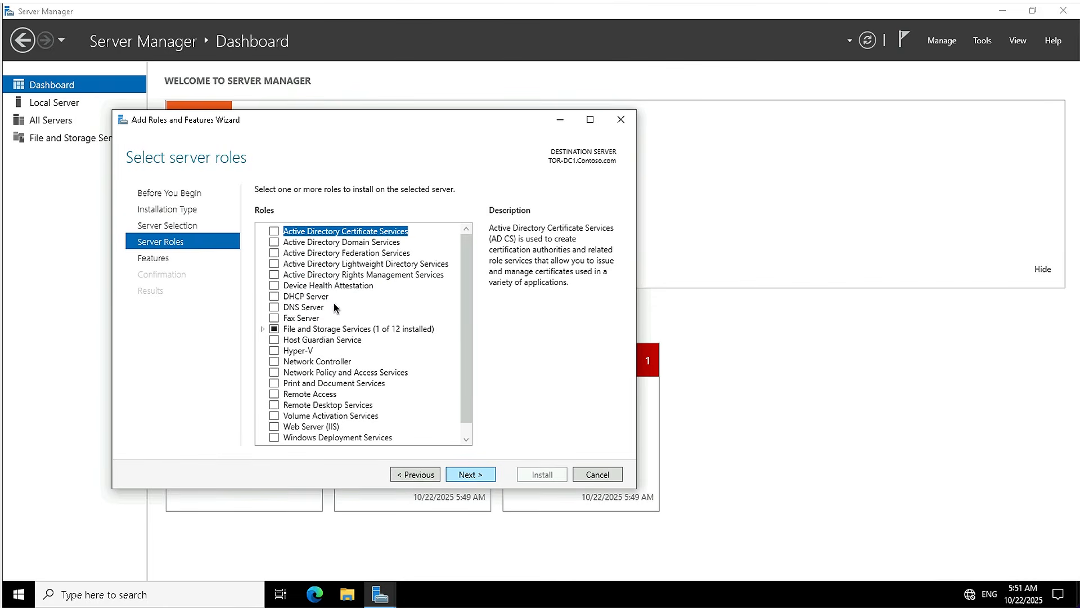
click(275, 242)
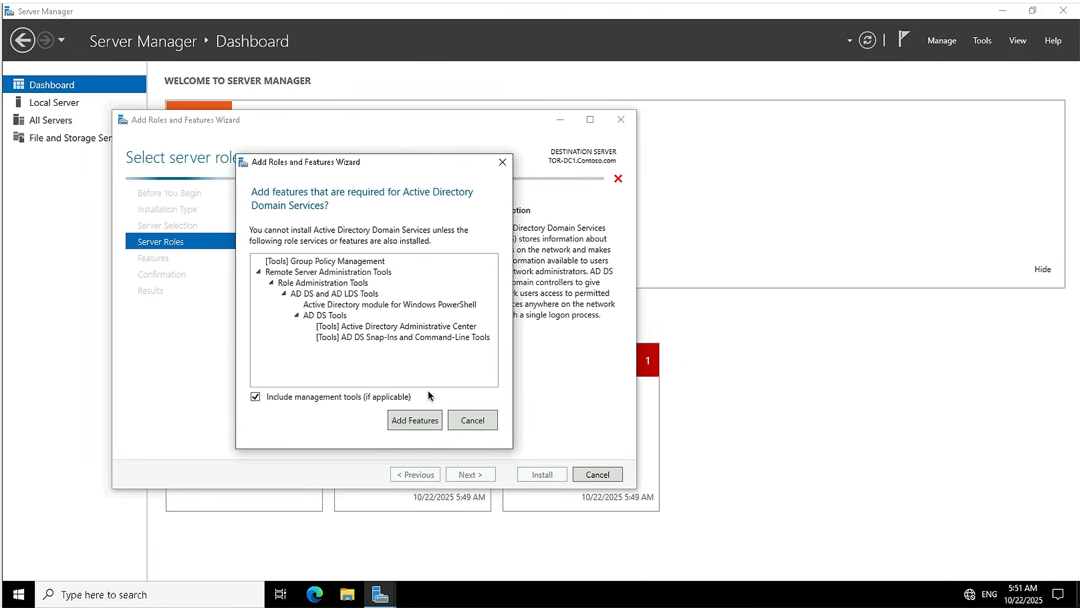
click(417, 420)
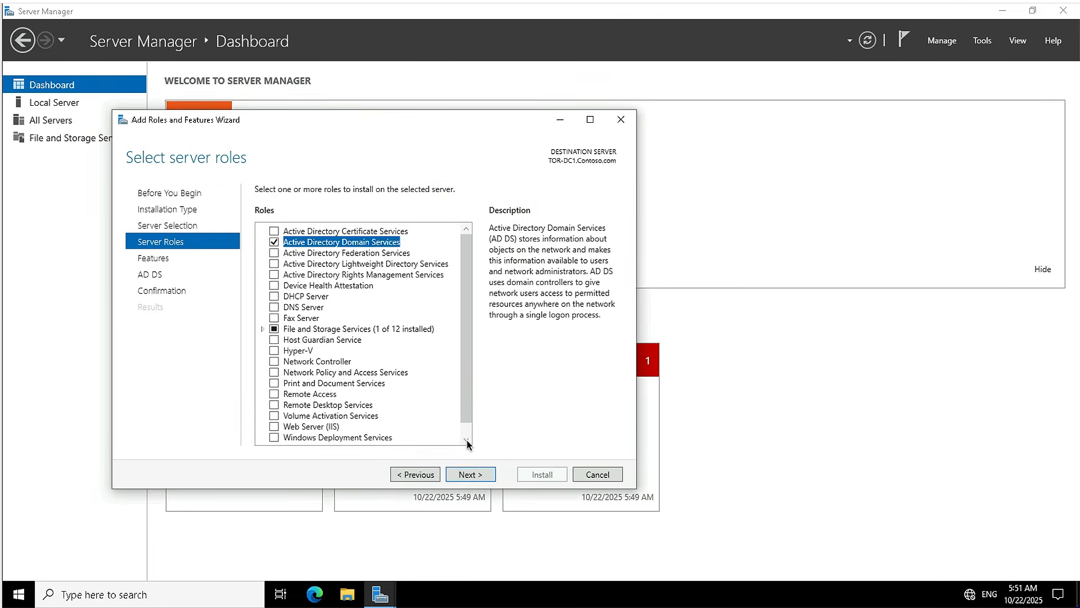
Keep the default feature selection, install the AD DS role, and close the wizard when the installation finishes.
click(473, 474)
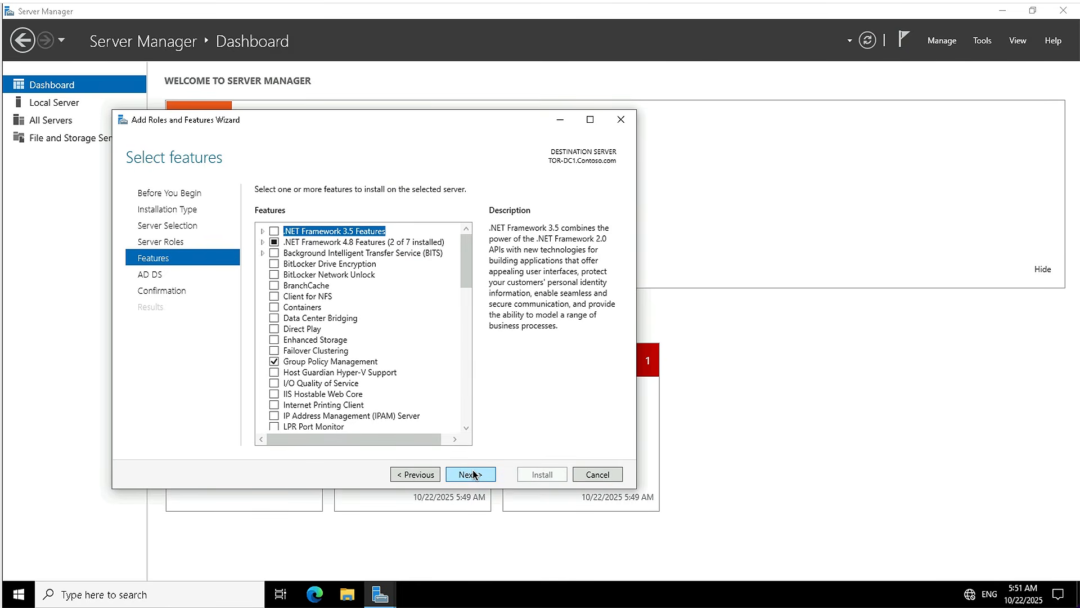
click(473, 474)
click(473, 474)
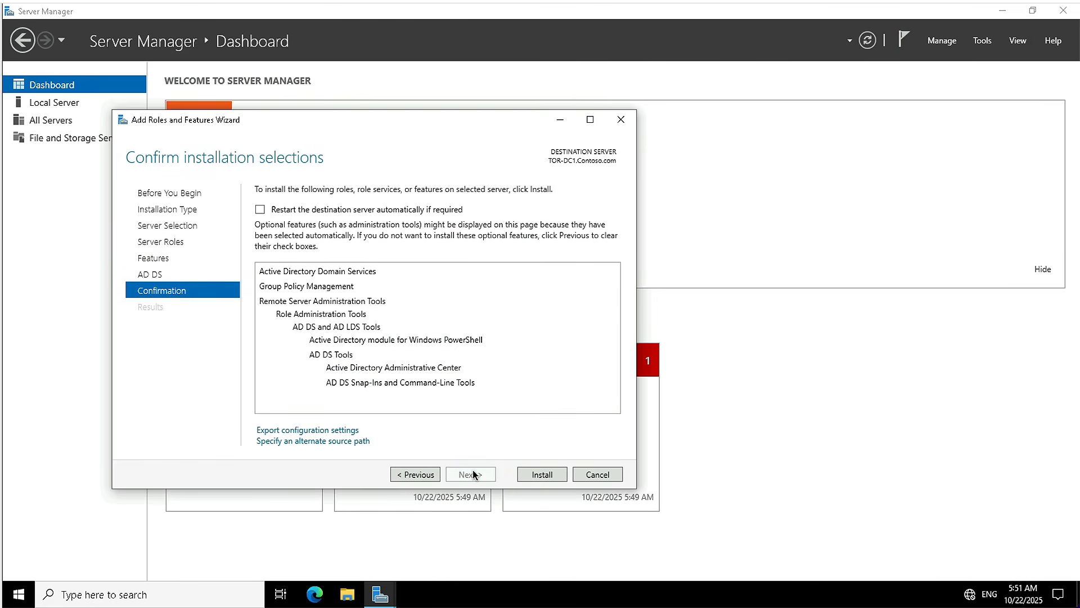
click(530, 477)
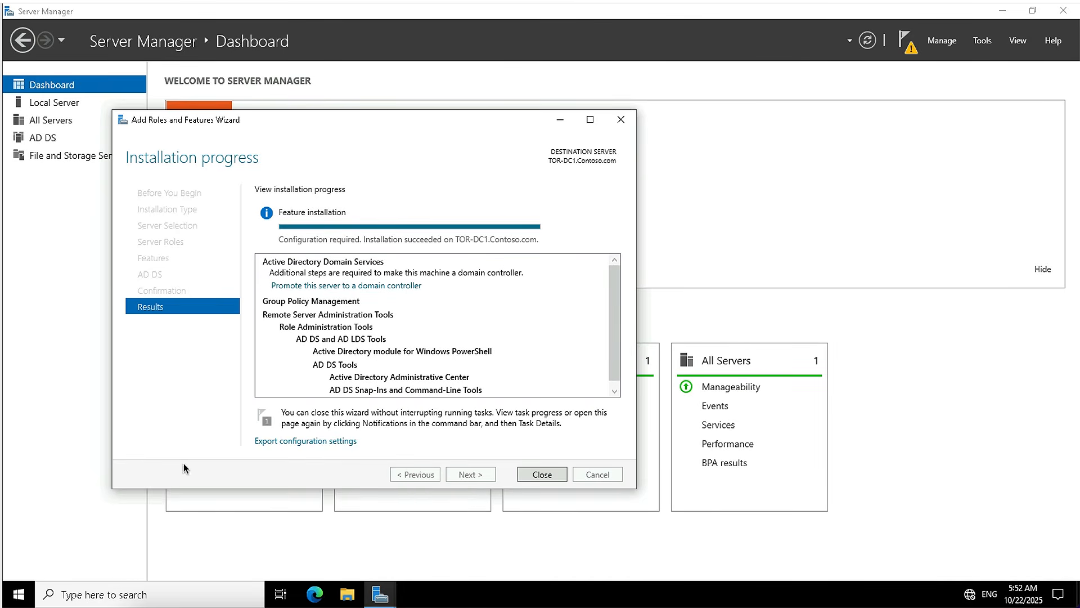
click(531, 476)
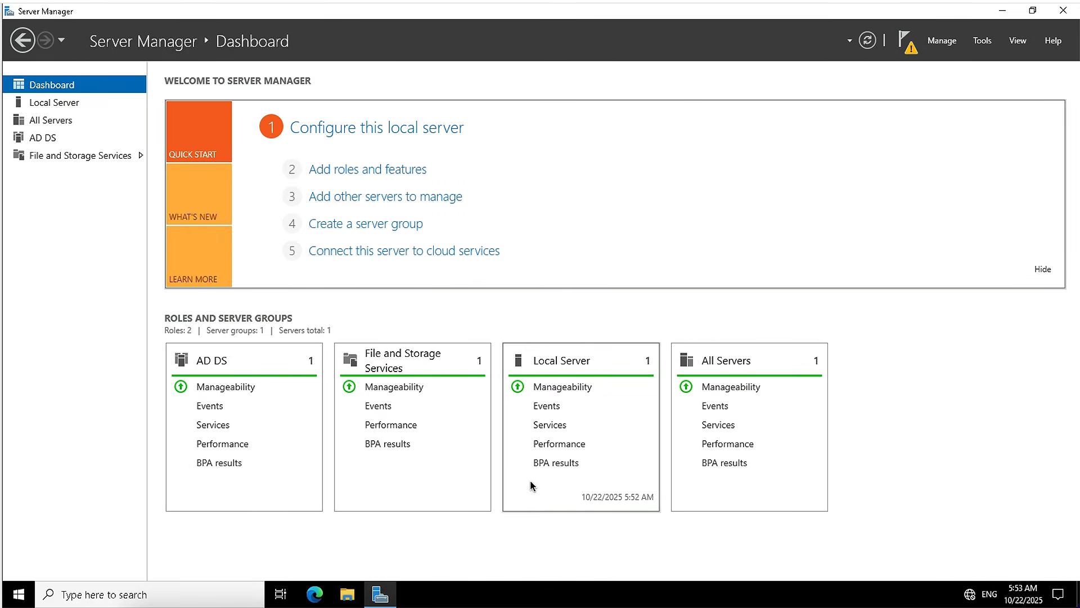
Start promoting the server to a domain controller, adding it to the existing Contoso.com domain with the current credentials.
click(908, 54)
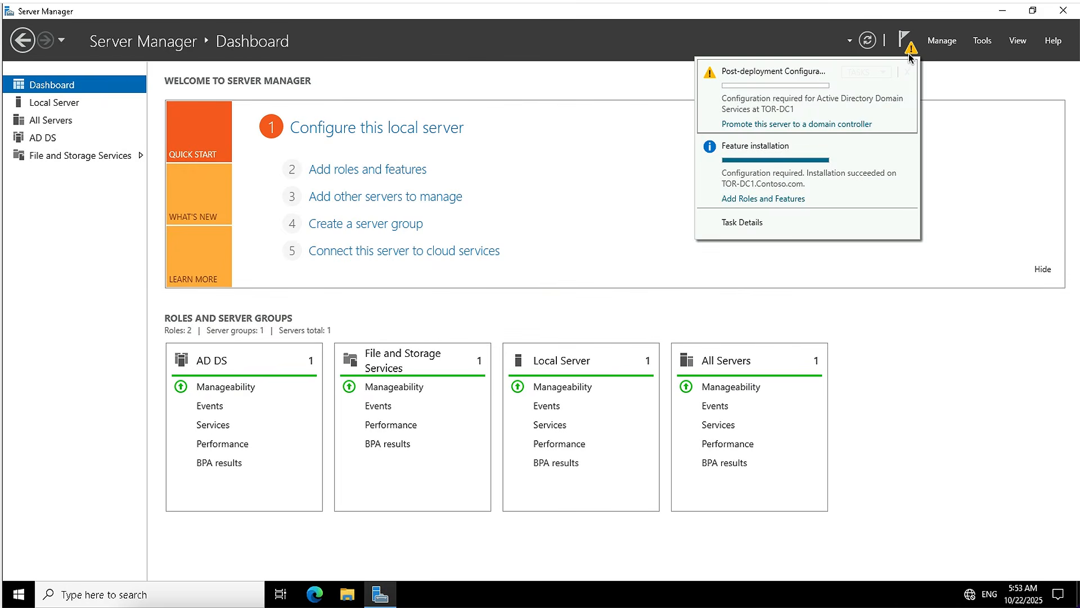
click(775, 128)
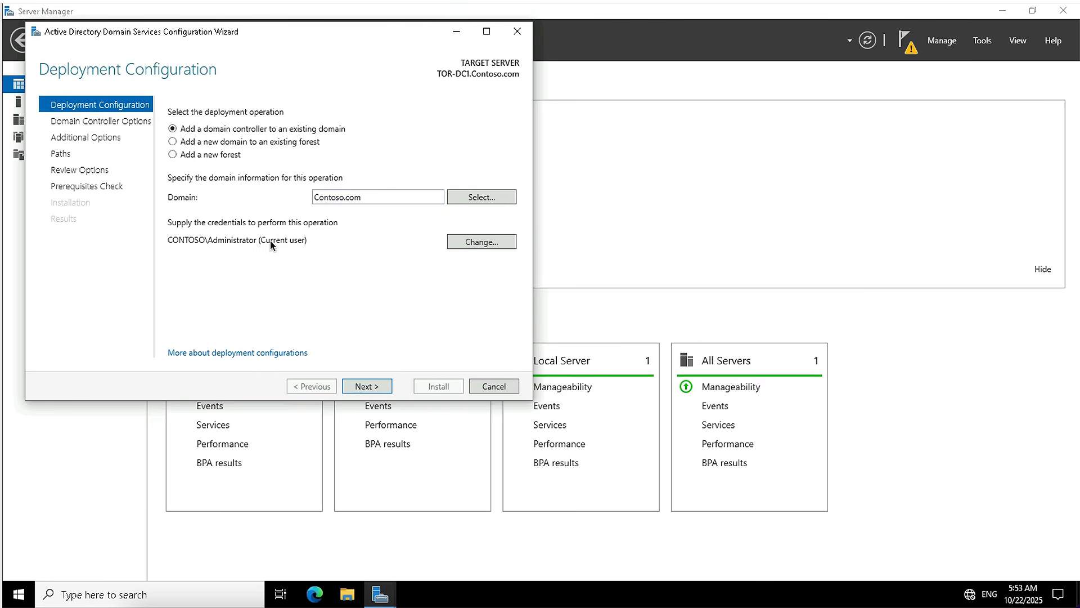
click(366, 386)
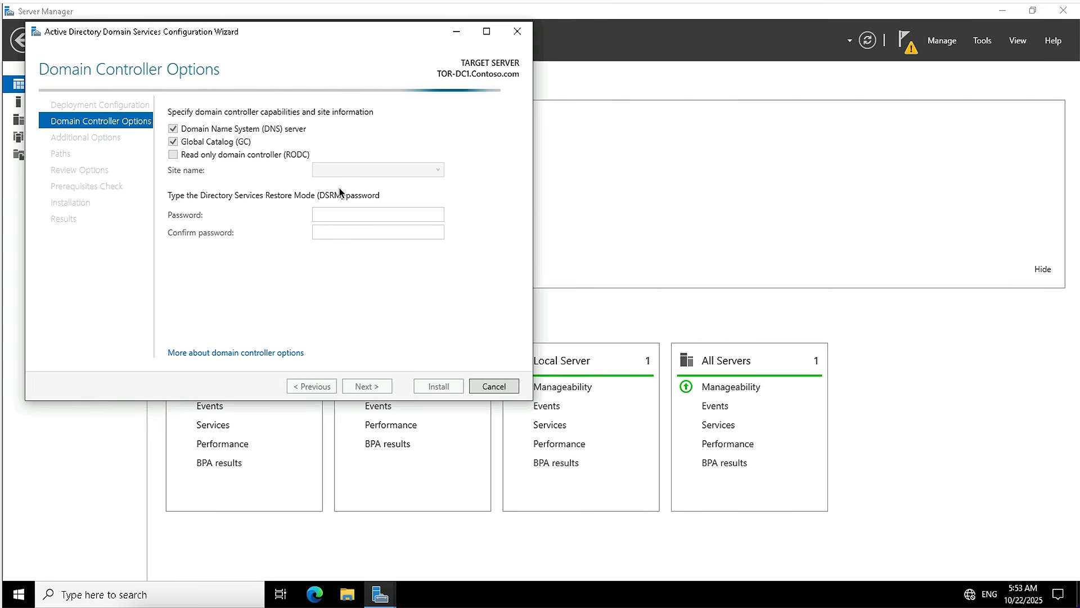
Enter and confirm the Directory Services Restore Mode password, keeping DNS server, Global Catalog and the default site.
click(338, 216)
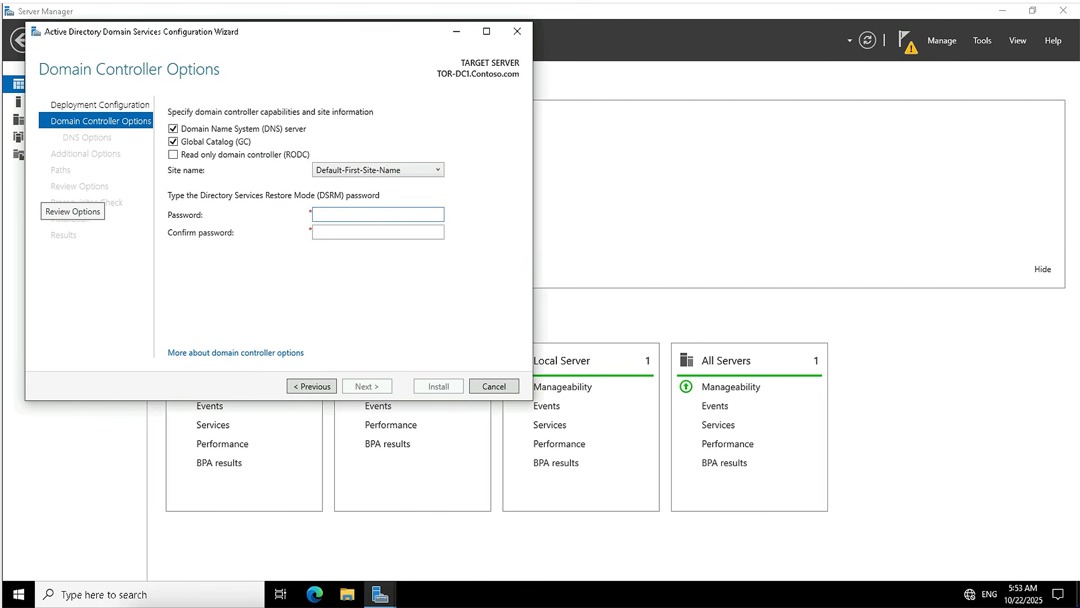
text(••••••••)
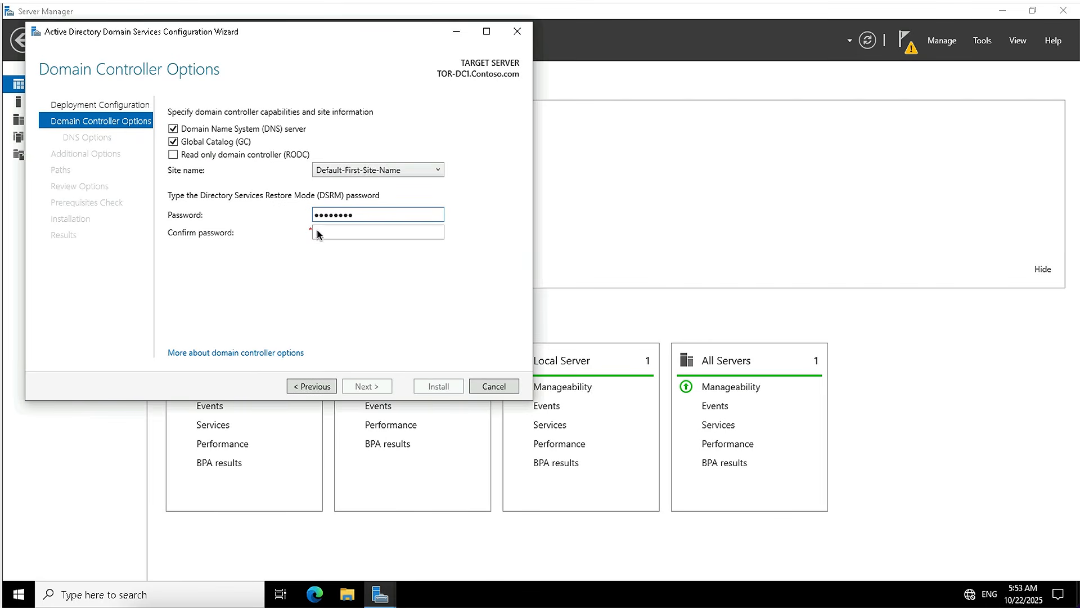
click(323, 233)
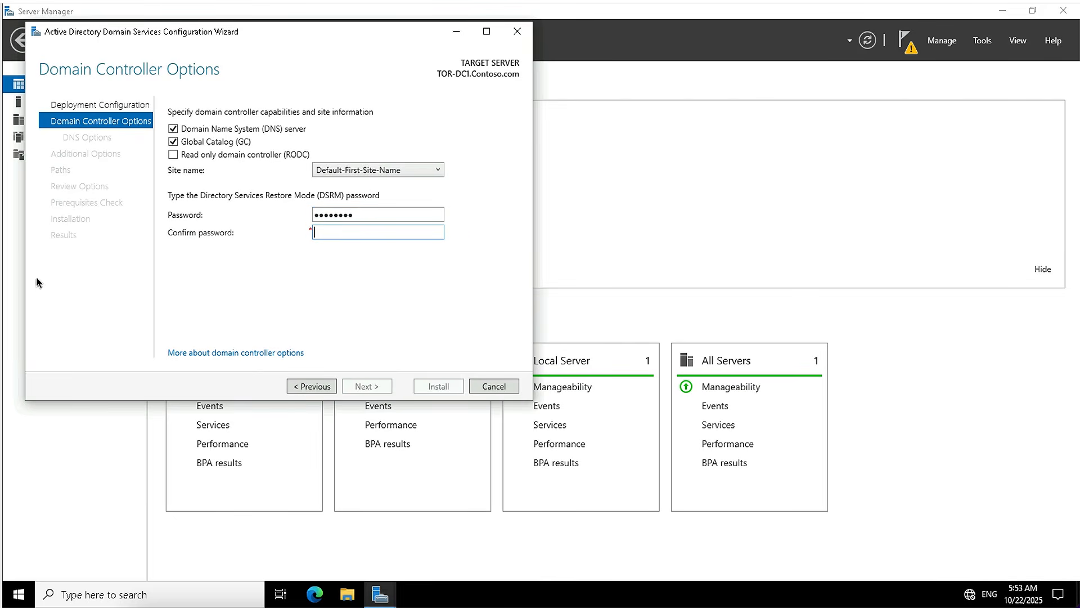
text(••••••••)
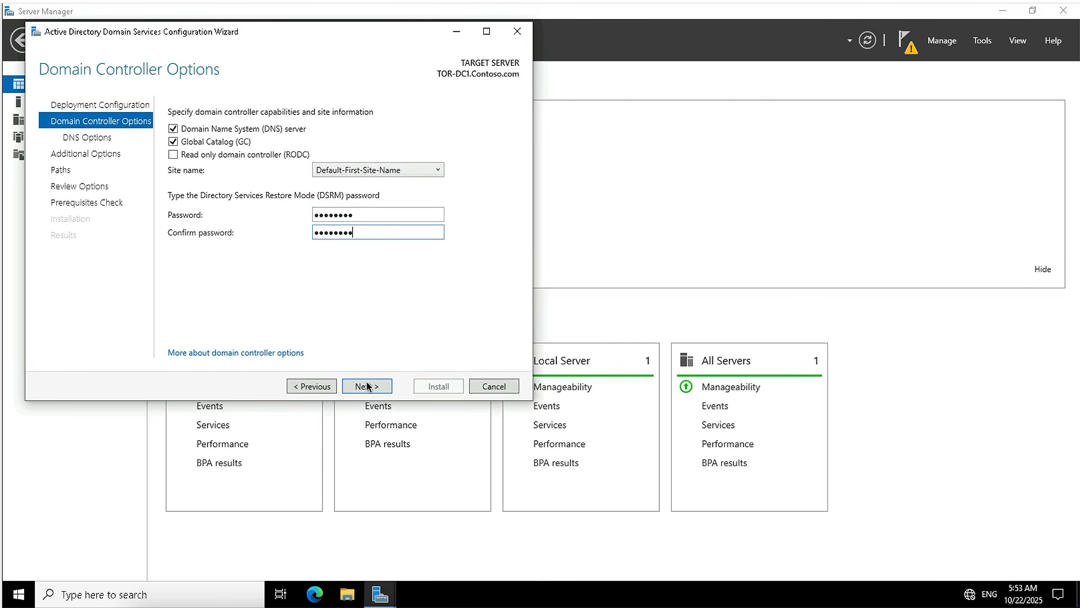
click(366, 386)
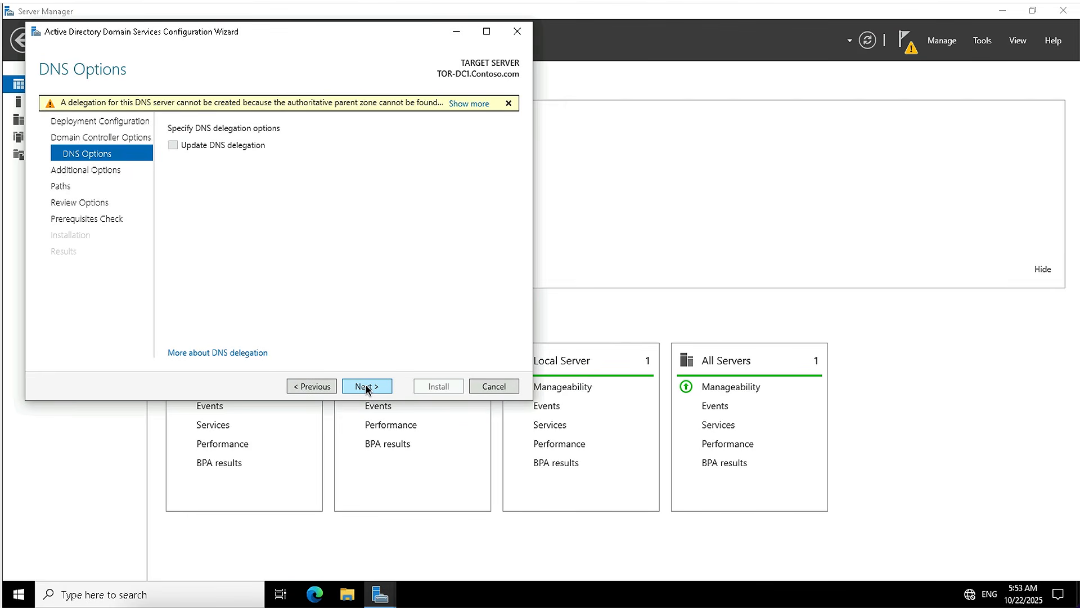
Accept the DNS options, replication from any domain controller and the default folder paths, then install the domain controller.
click(366, 386)
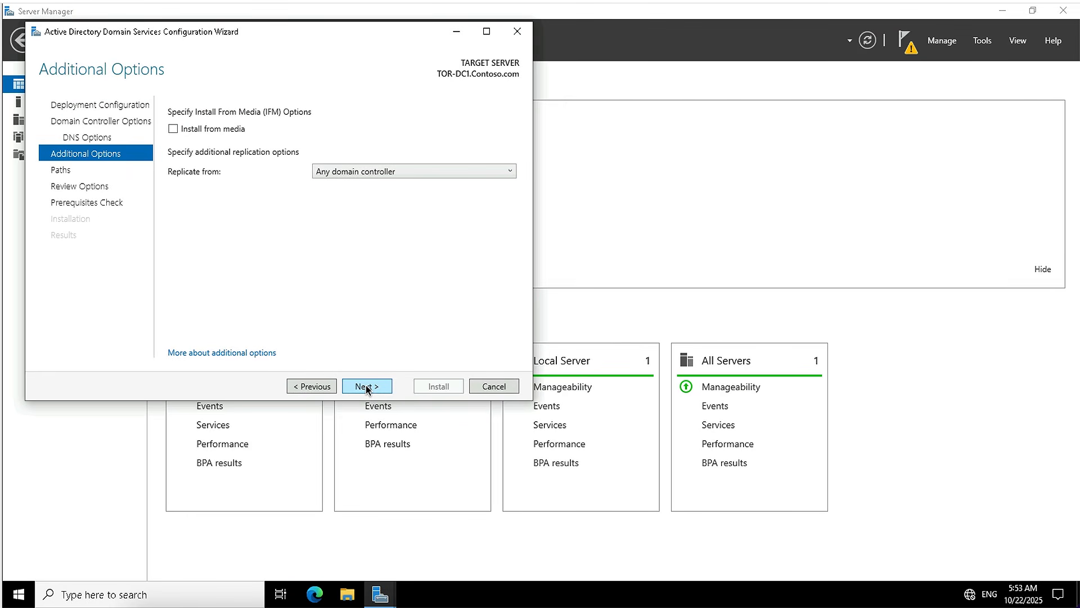
click(343, 170)
click(344, 170)
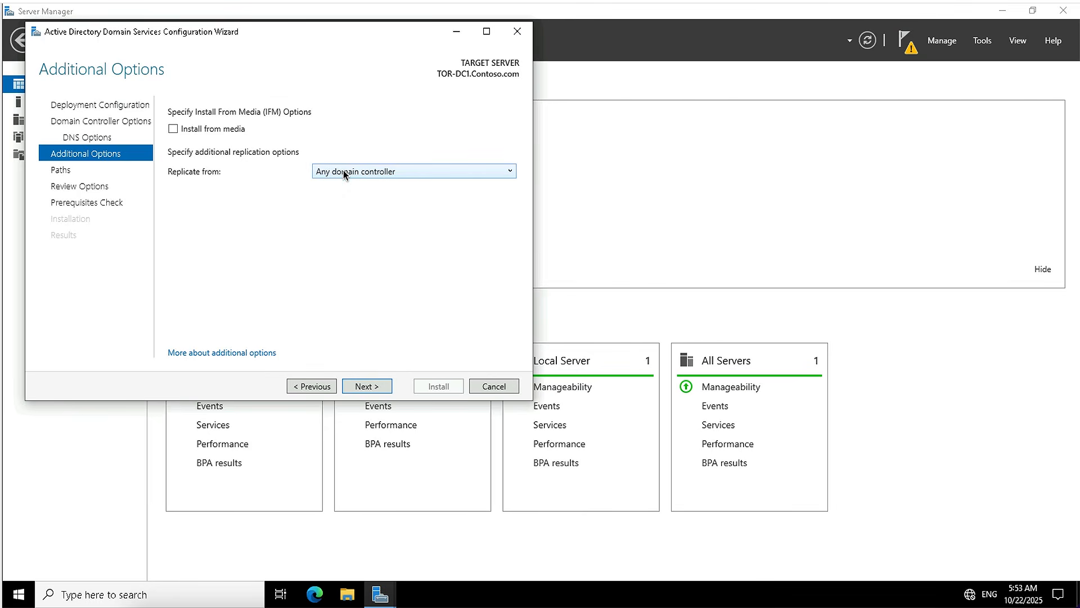
click(361, 389)
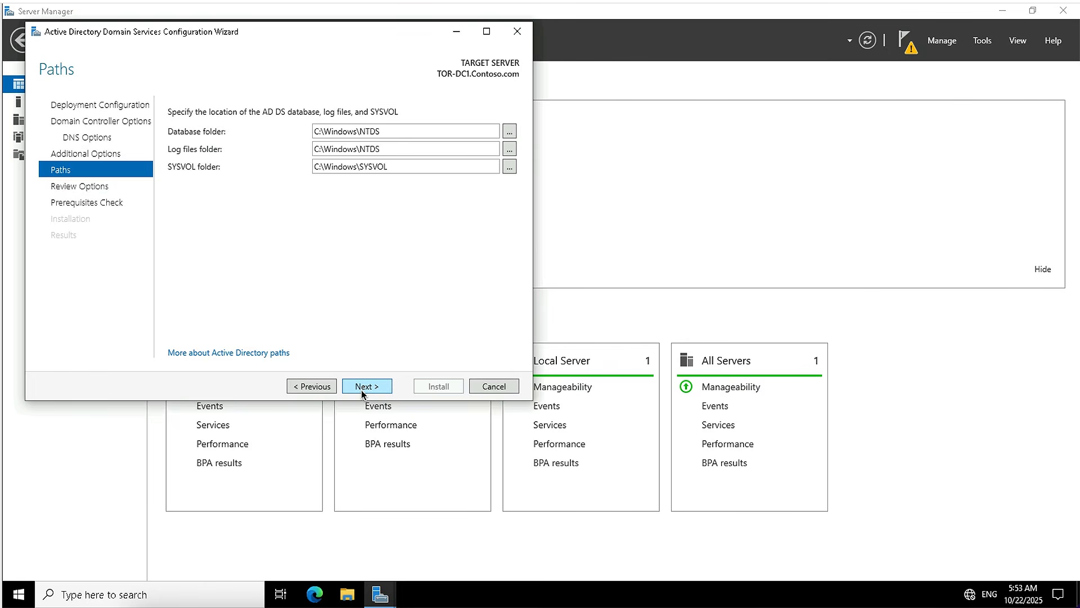
click(361, 388)
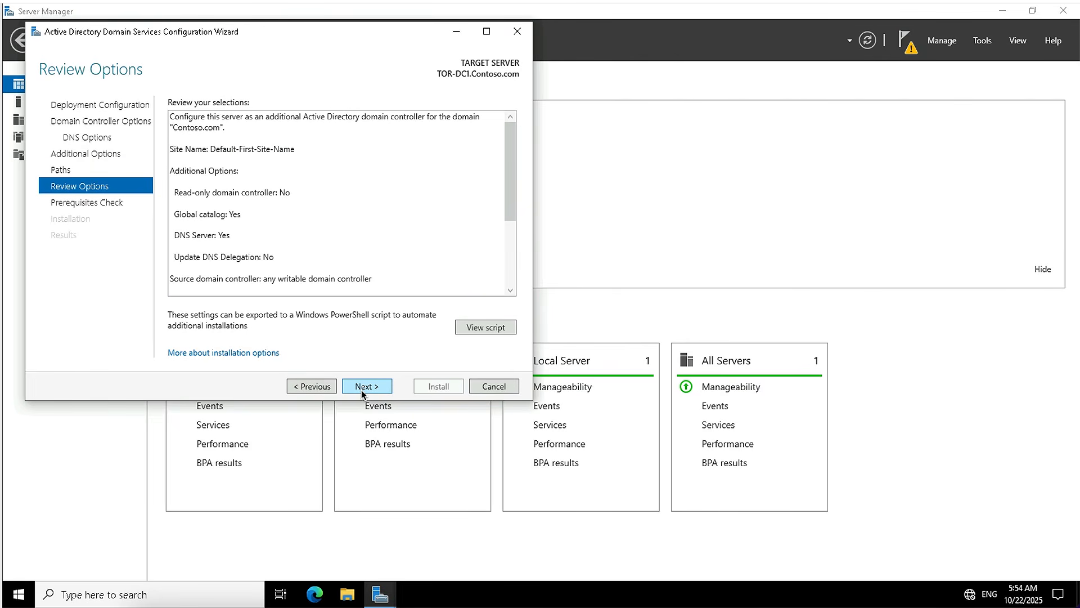
click(361, 388)
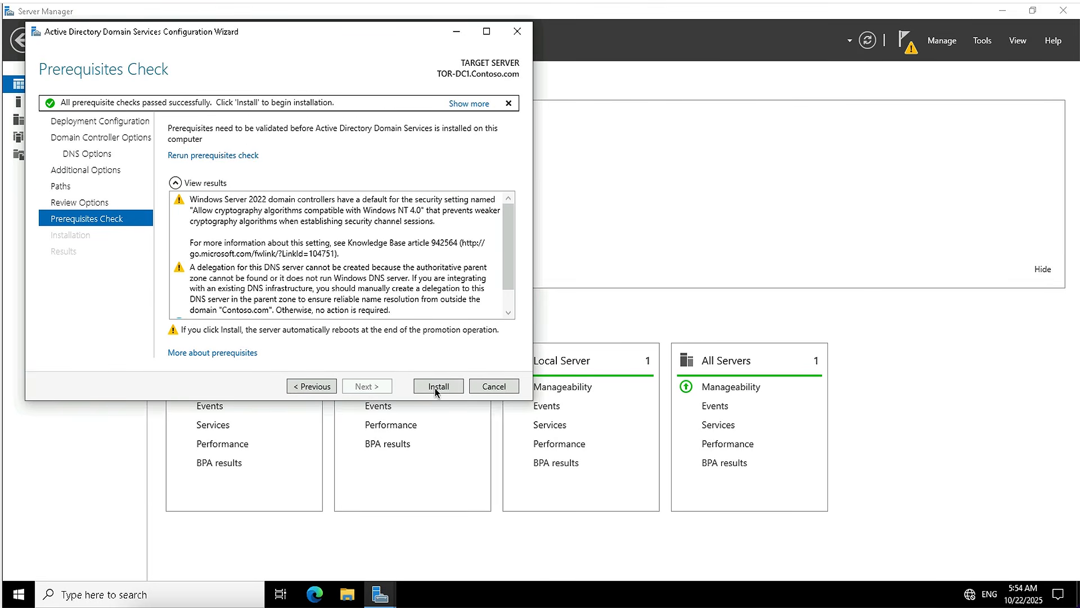
click(437, 386)
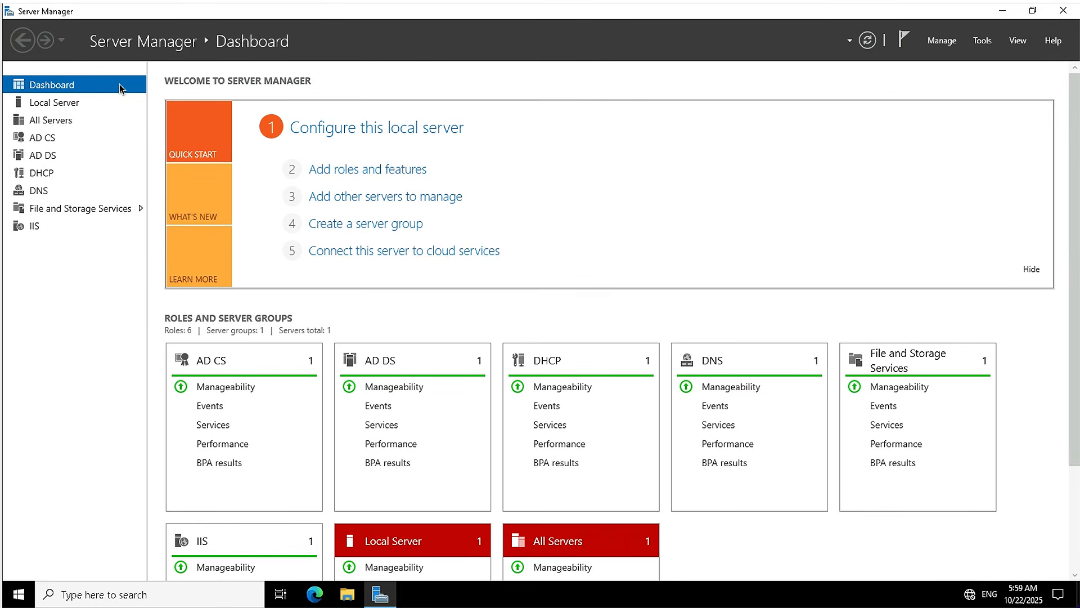
On LON-DC1, show the local server's properties, open Active Directory Sites and Services, and expand the Sites container.
click(47, 102)
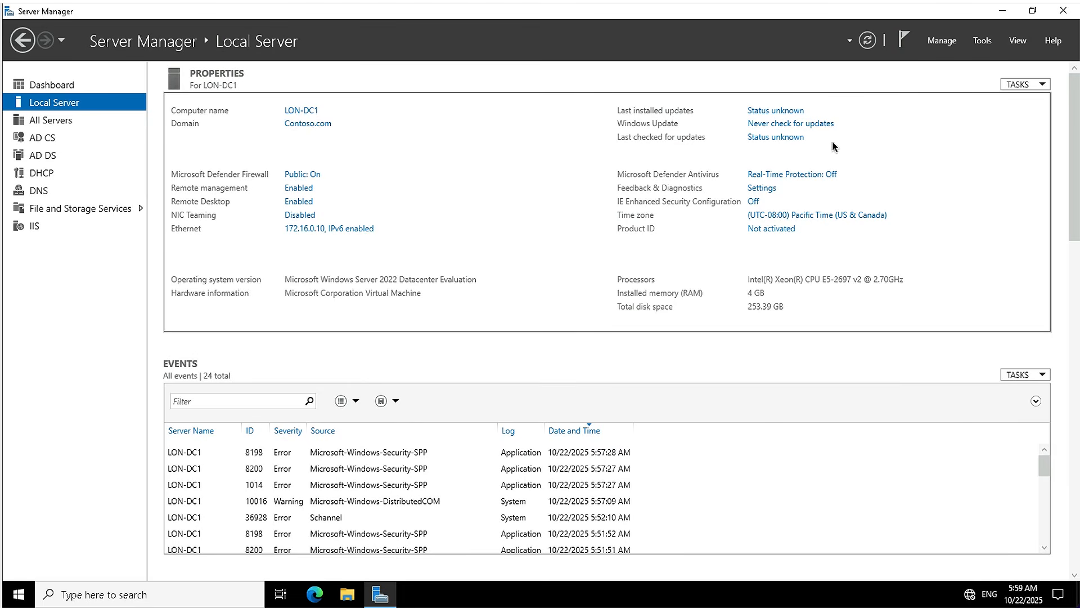
click(982, 42)
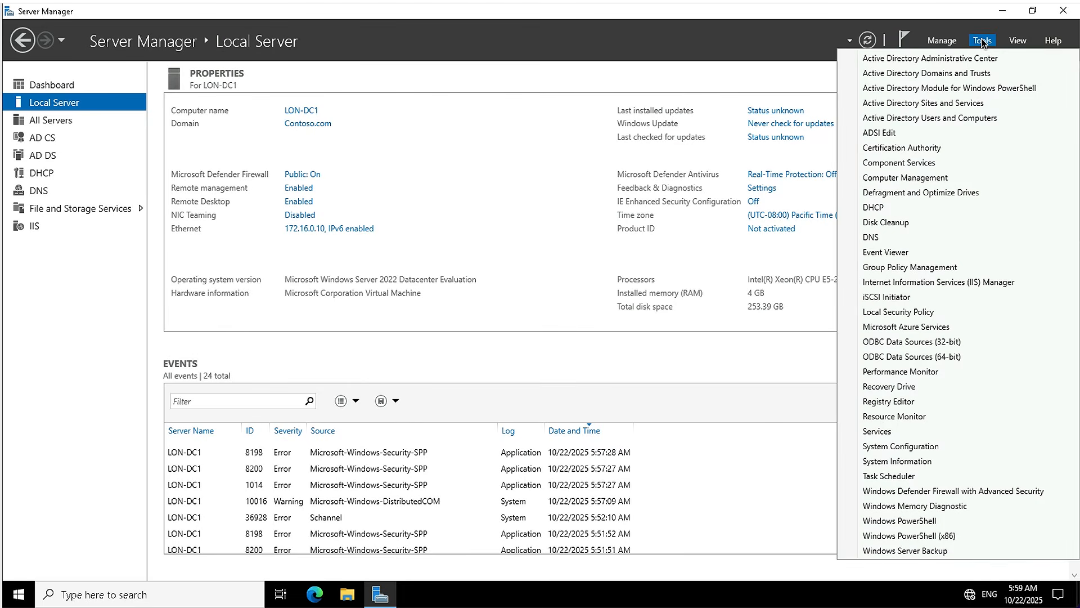
click(963, 104)
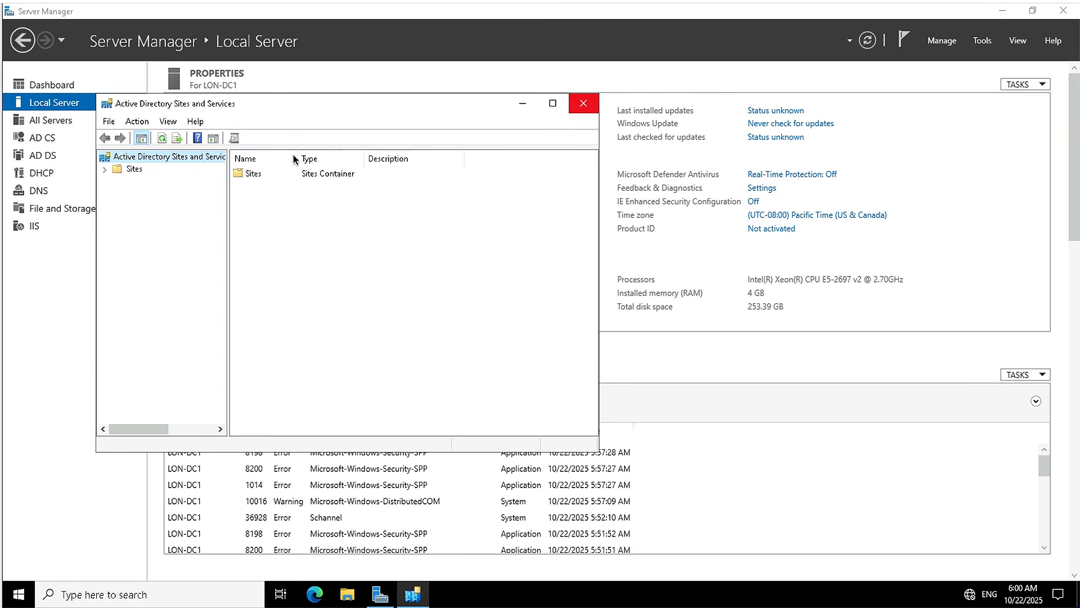
click(105, 169)
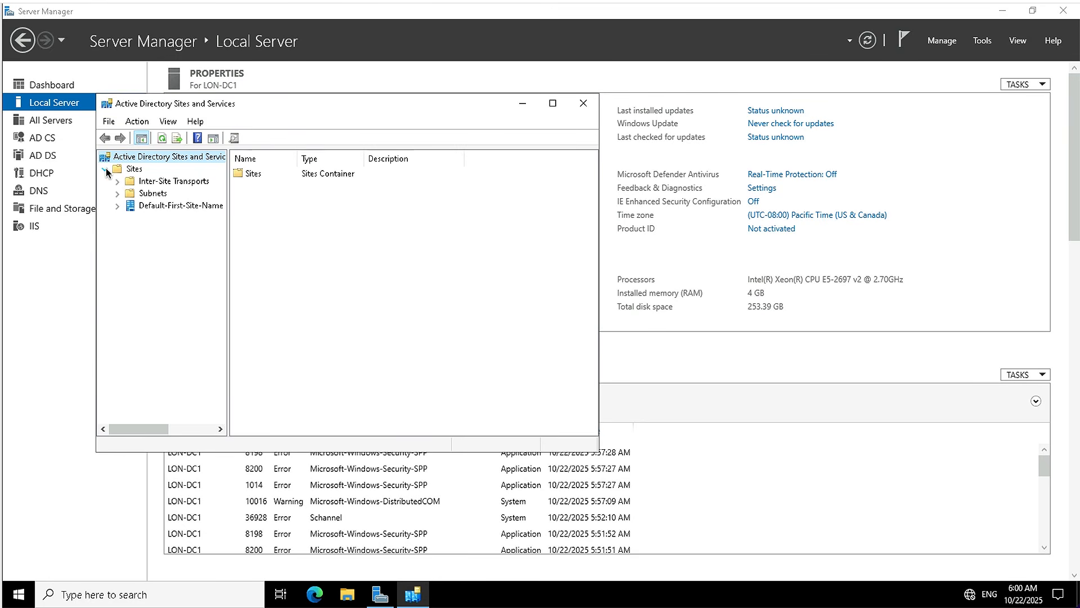
Rename the Default-First-Site-Name site as LondonHQ.
click(143, 207)
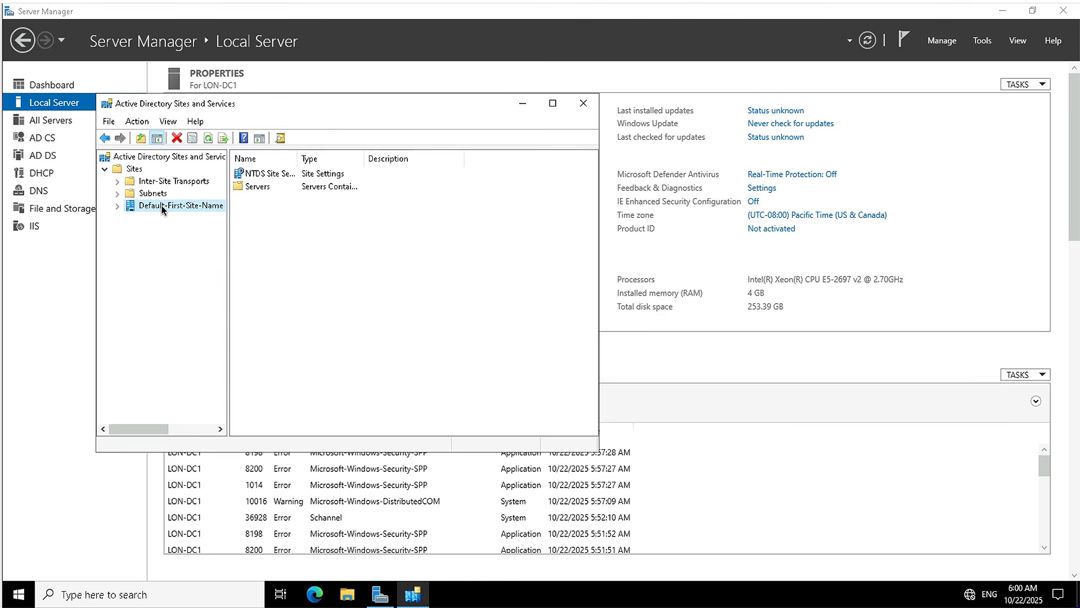
right_click(161, 205)
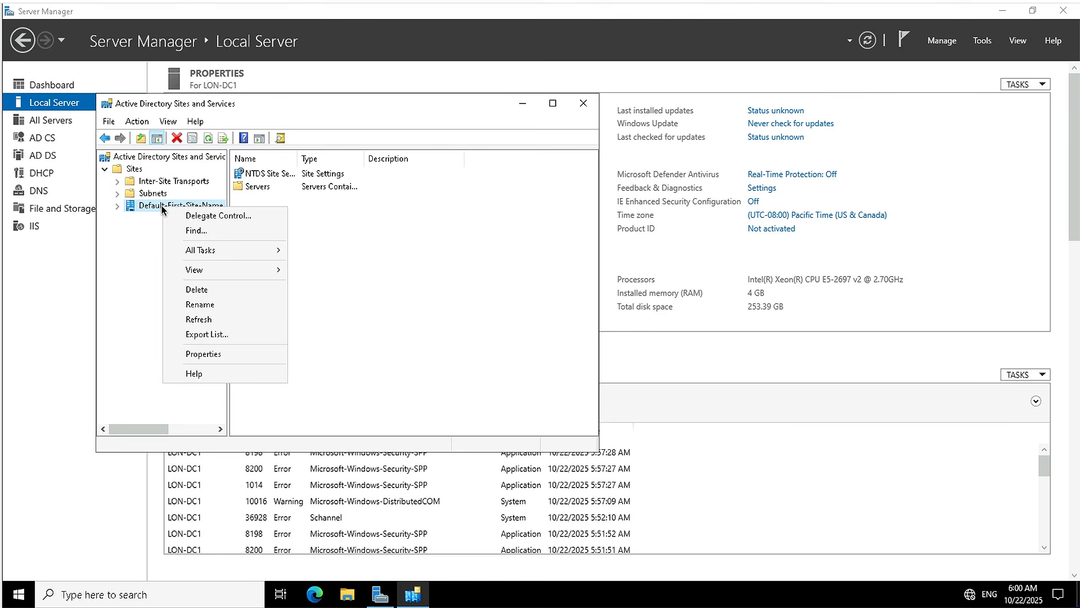
click(196, 304)
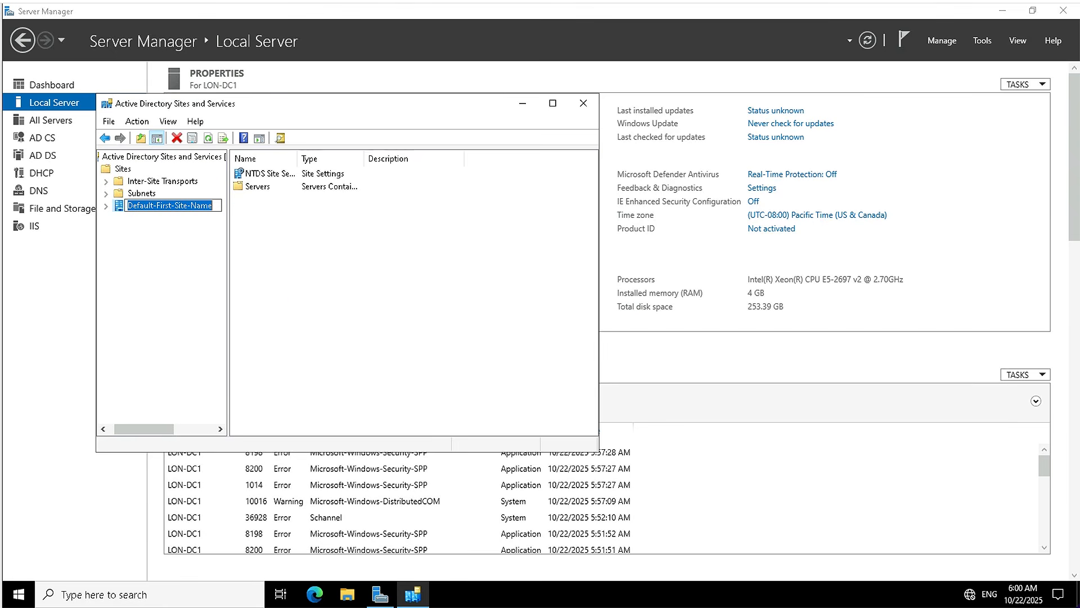
text(LondonHQ)
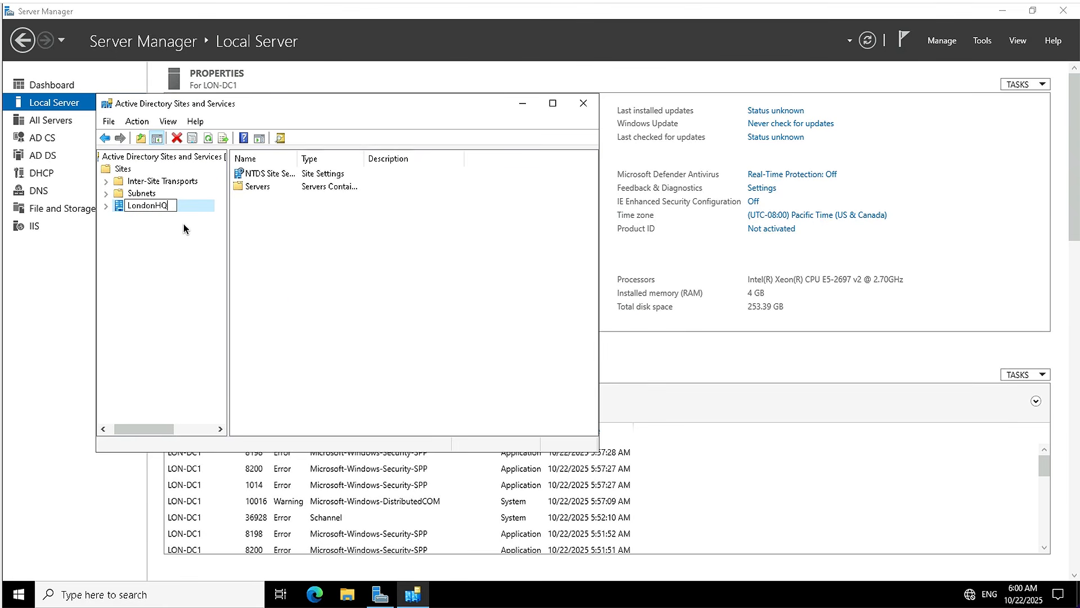
key(Return)
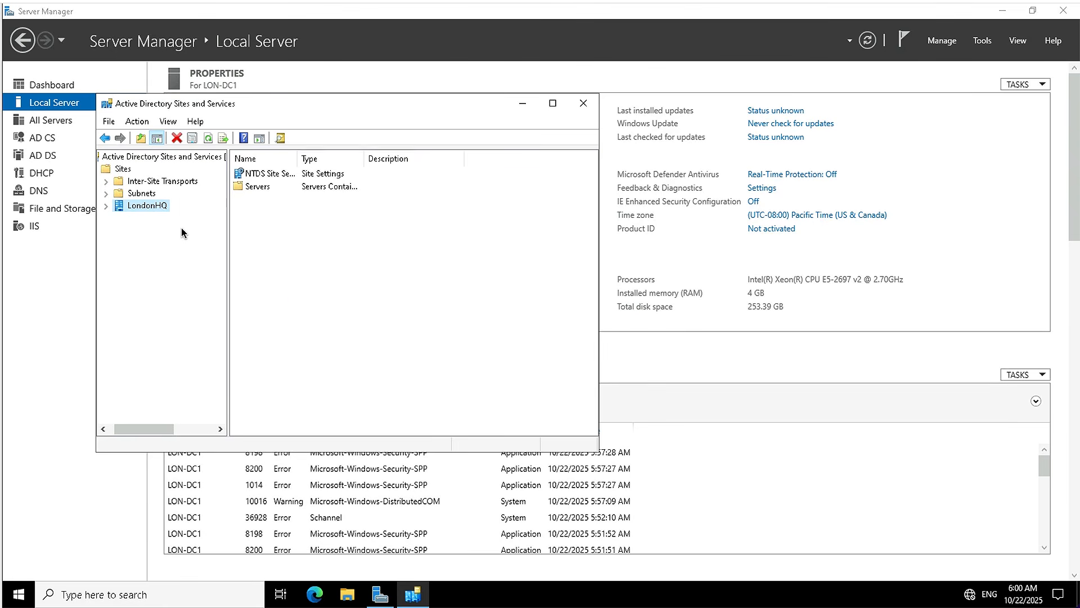
Create the subnet 172.16.0.0/24 in the Subnets container and associate it with the LondonHQ site.
click(147, 195)
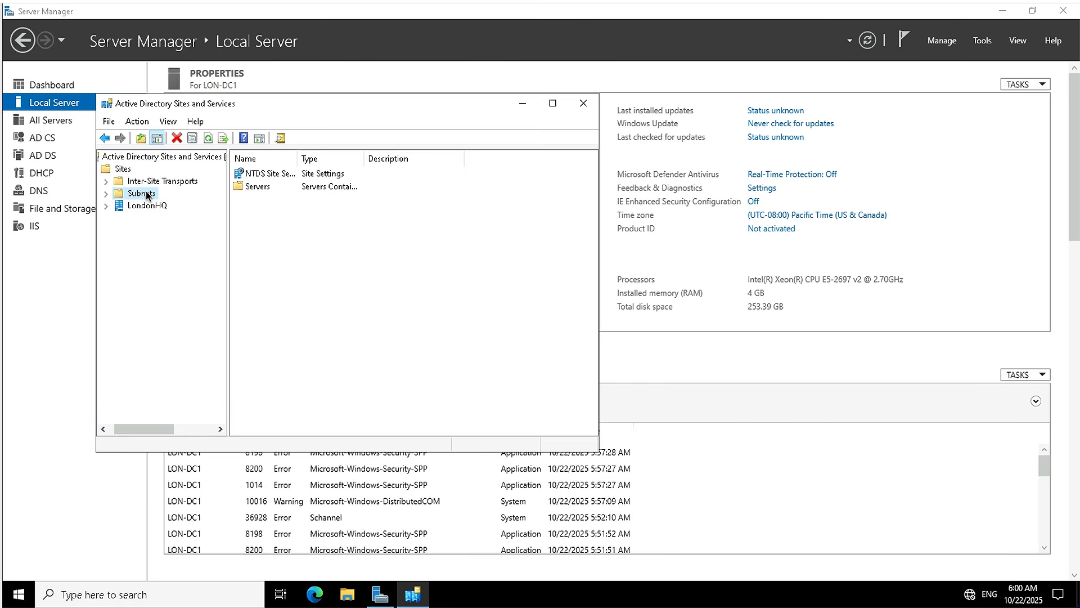
right_click(147, 194)
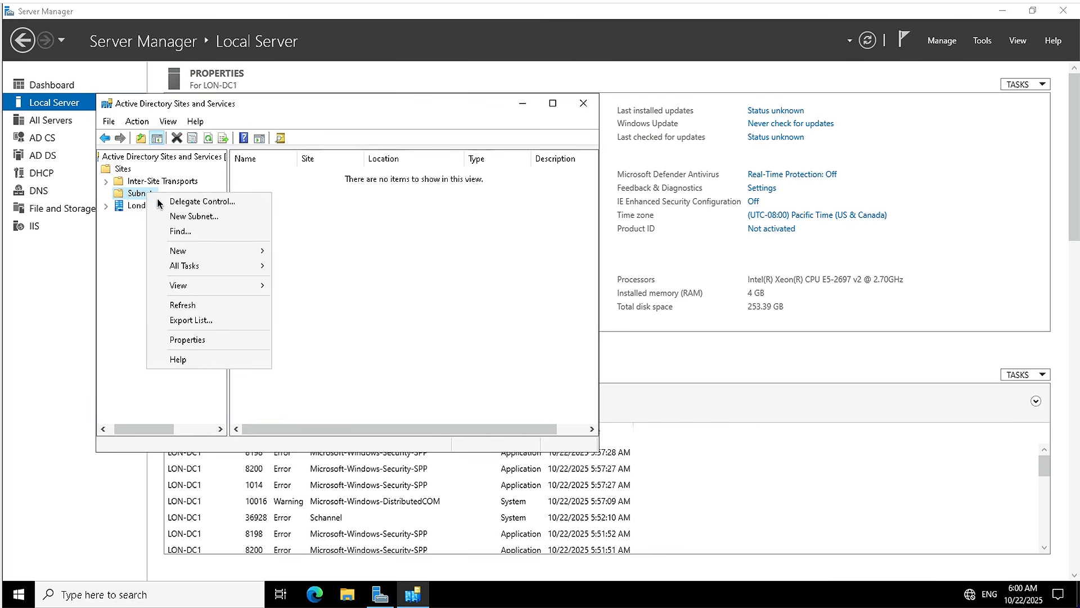
click(190, 217)
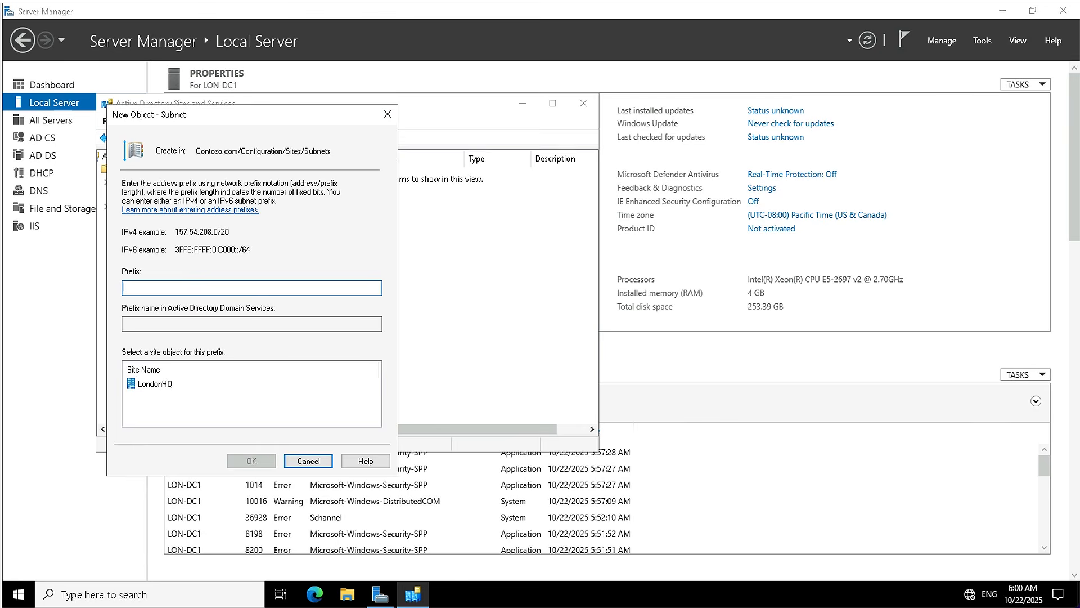
text(172.16.0.0/24)
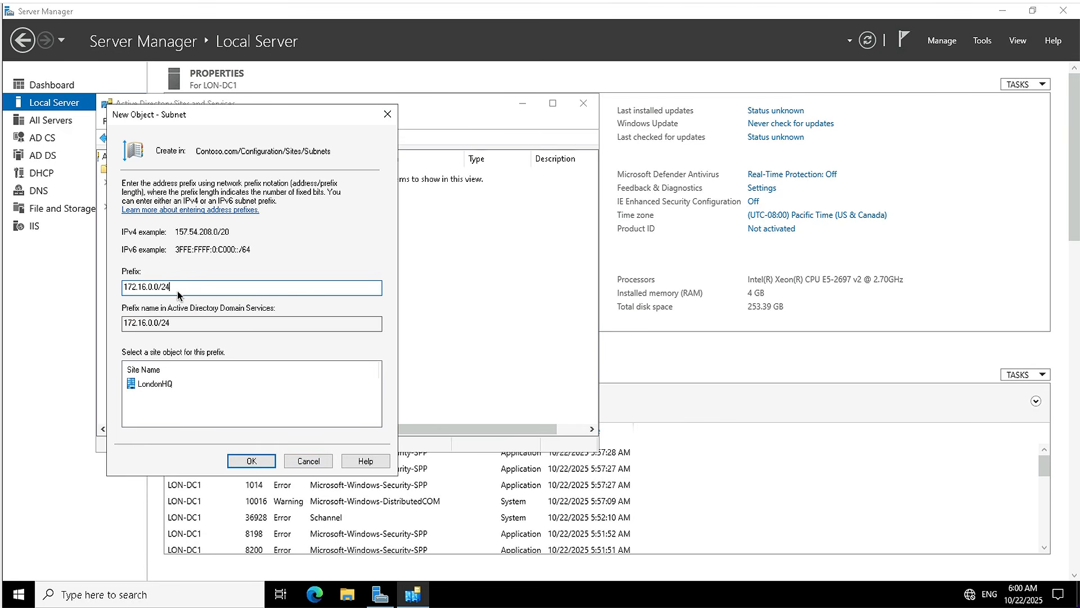
click(156, 383)
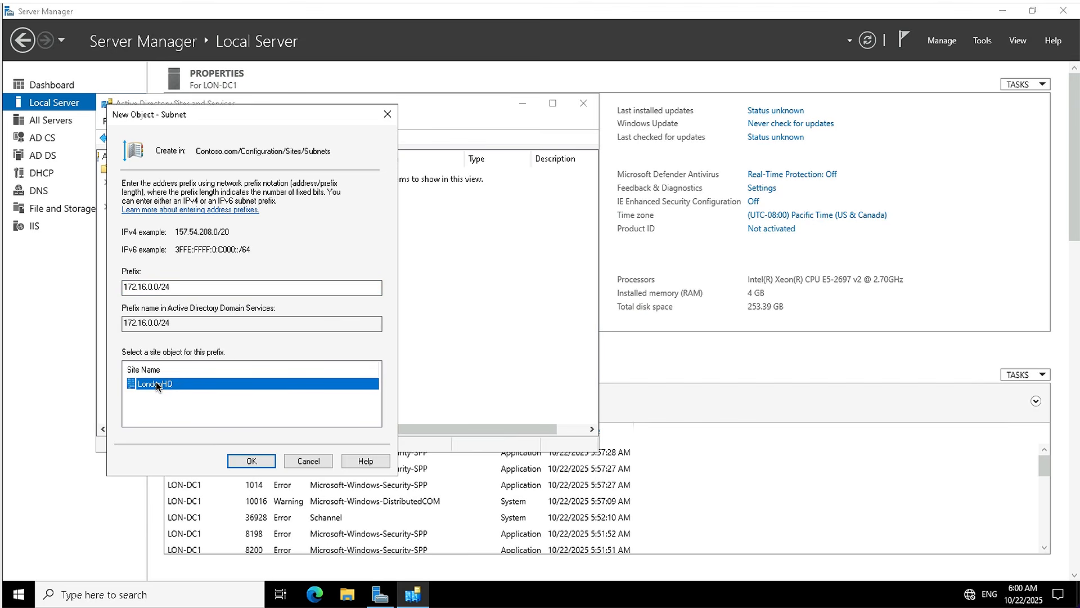
click(241, 462)
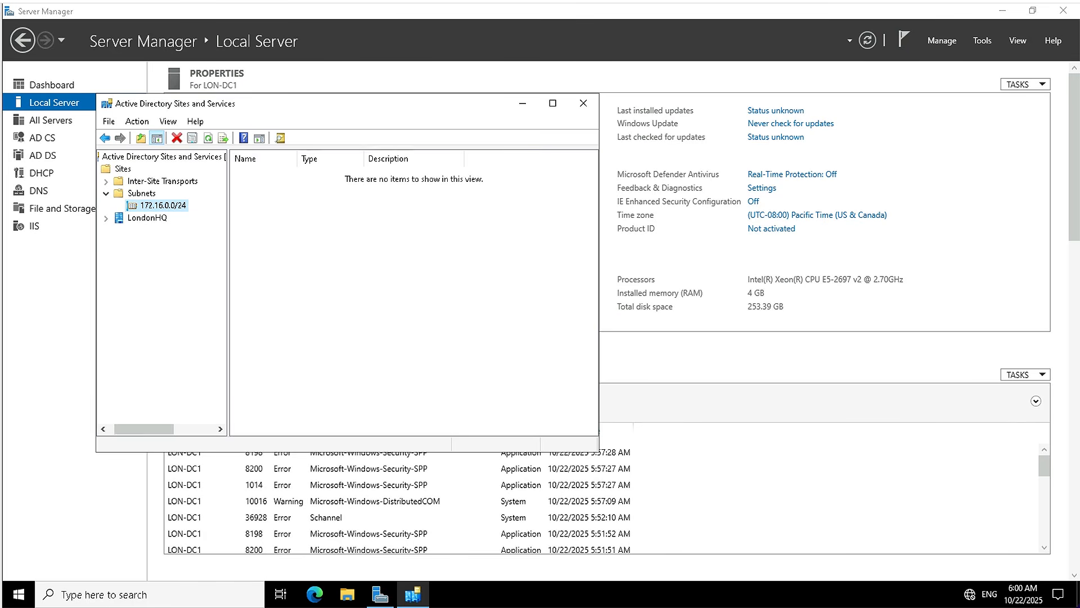
Create a site named Toronto that uses the DEFAULTIPSITELINK site link, and acknowledge the site creation notice.
click(125, 170)
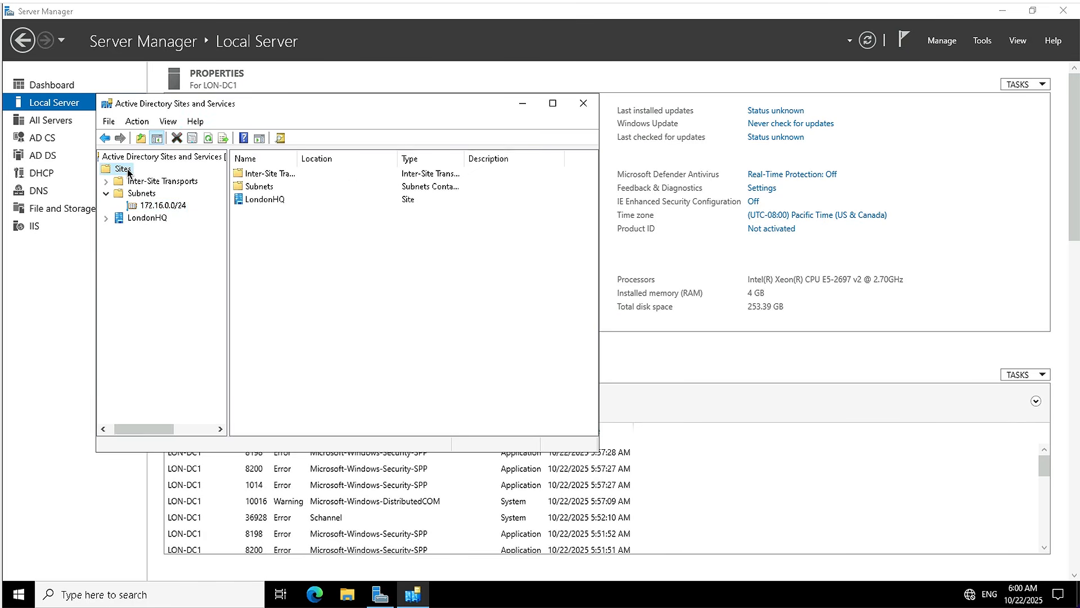
right_click(127, 170)
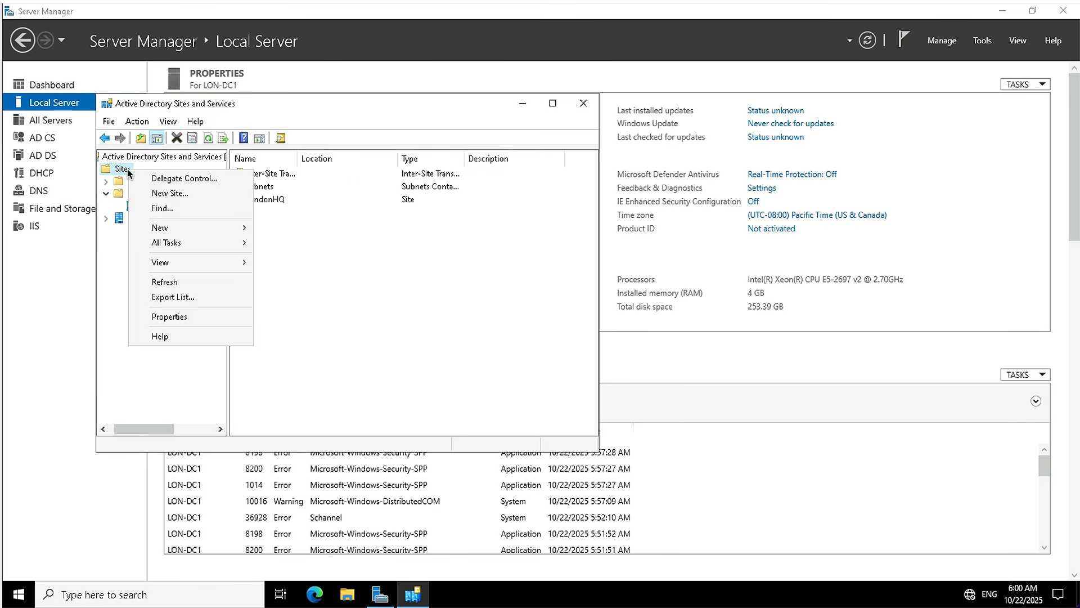
click(170, 193)
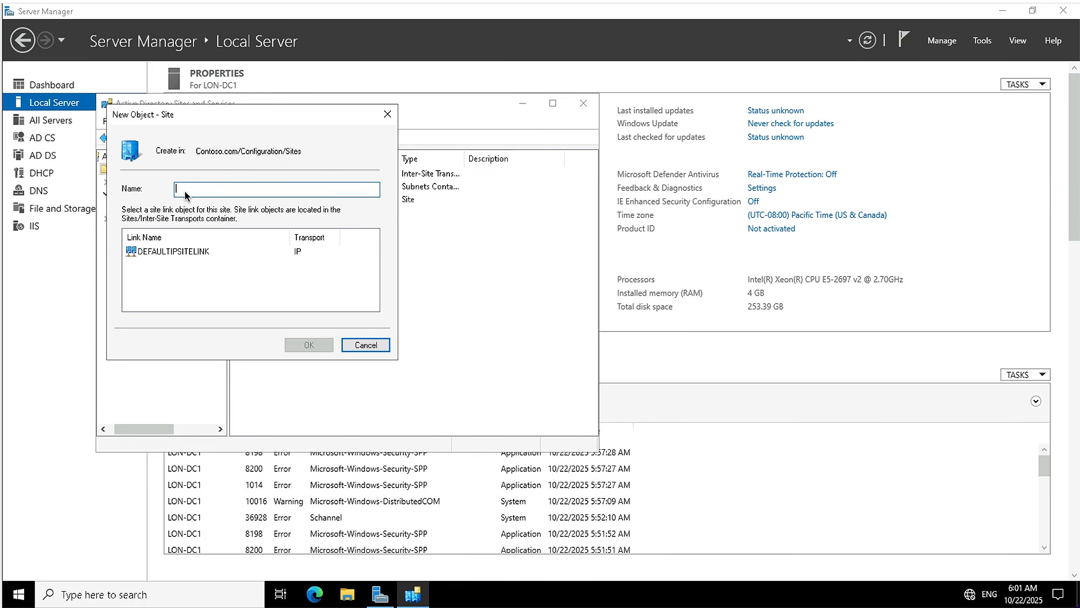
text(Toronto)
click(177, 251)
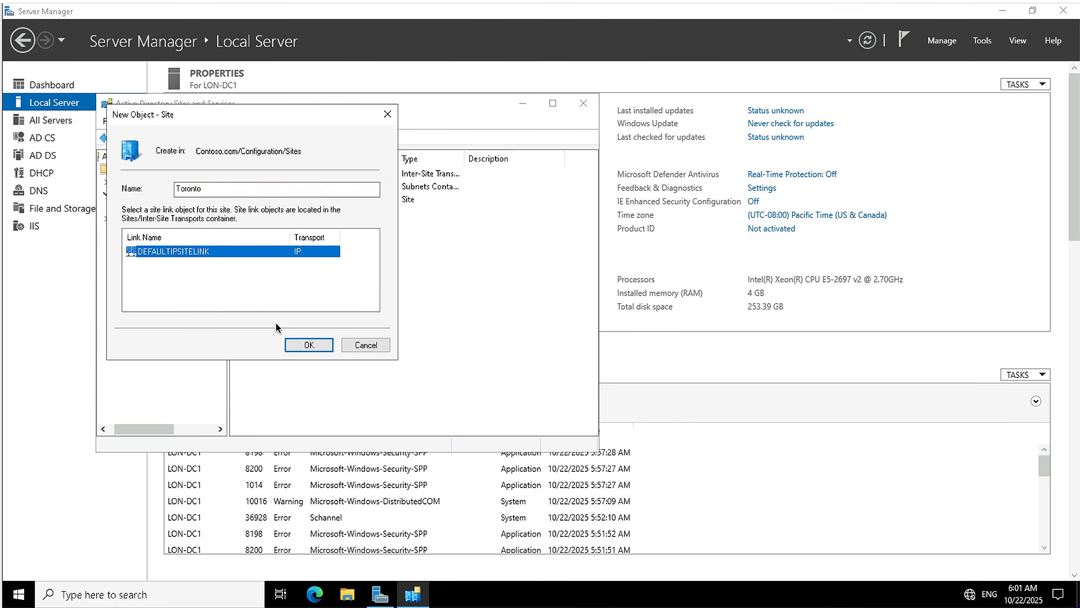
click(308, 349)
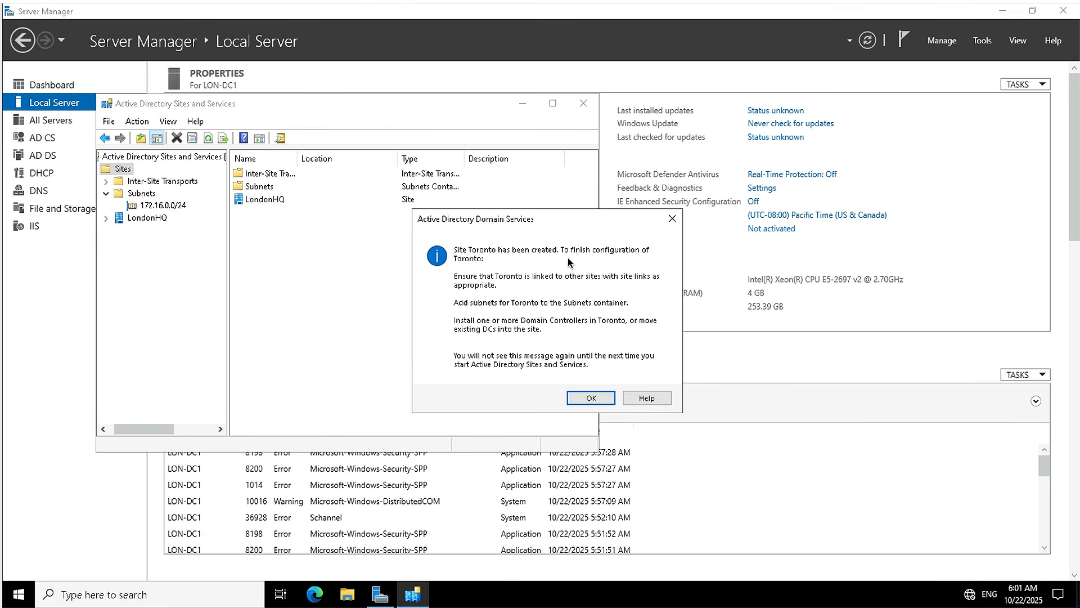
click(590, 400)
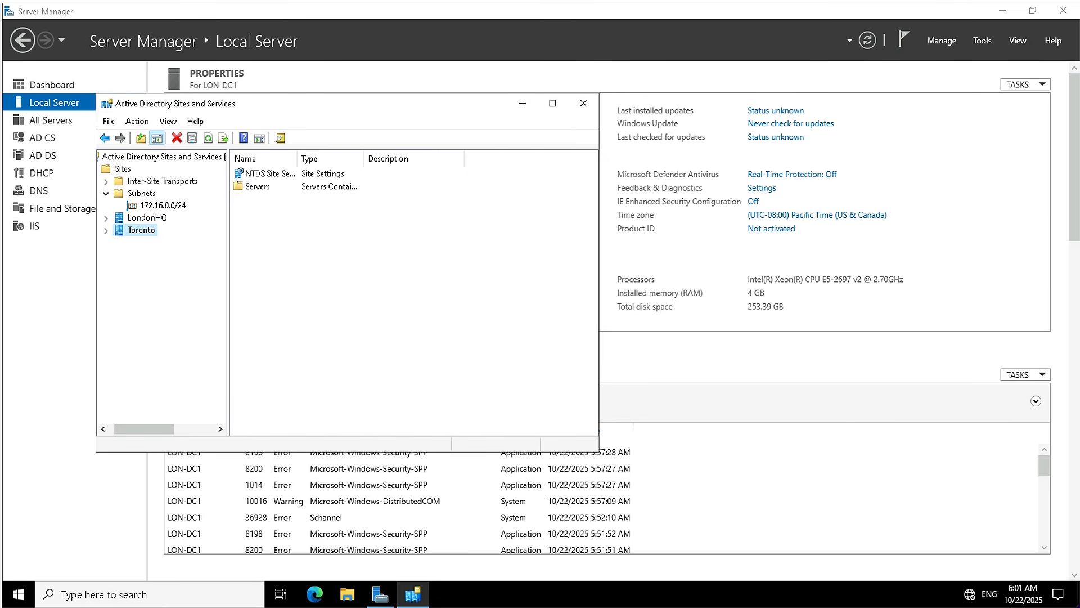
Create another site named TestSite that uses the DEFAULTIPSITELINK site link.
click(123, 169)
right_click(124, 168)
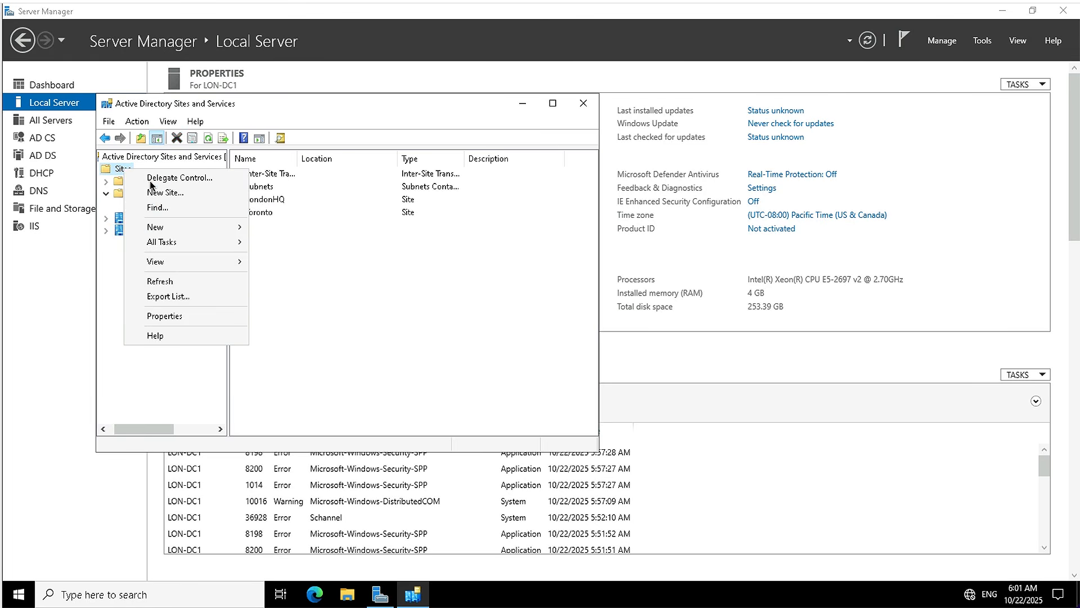
click(167, 195)
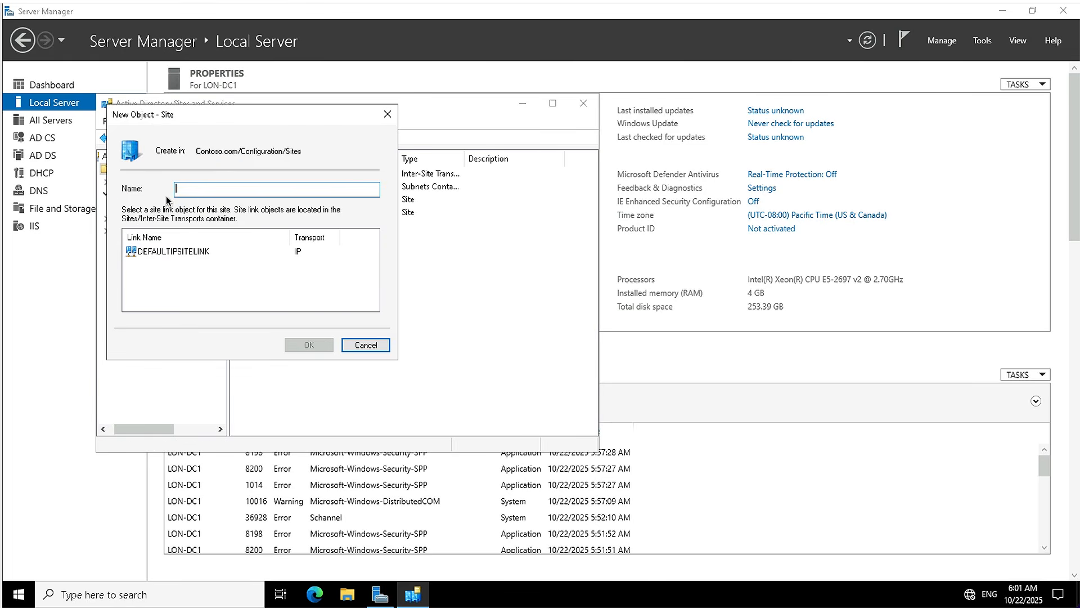
text(TestSite)
click(142, 252)
click(308, 346)
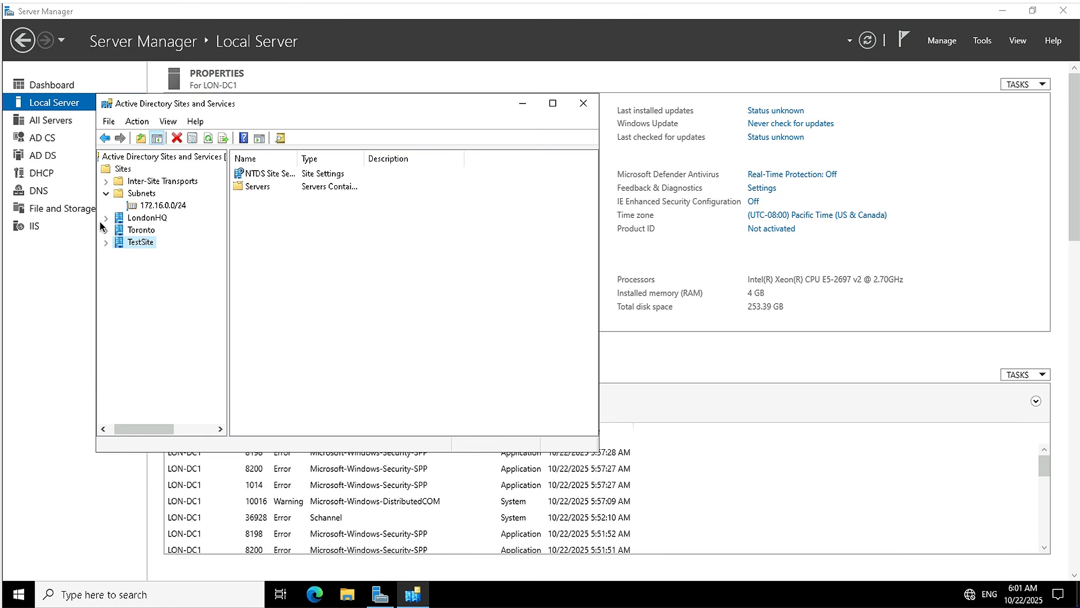
Create the subnet 172.16.1.0/24 and associate it with the Toronto site.
click(134, 194)
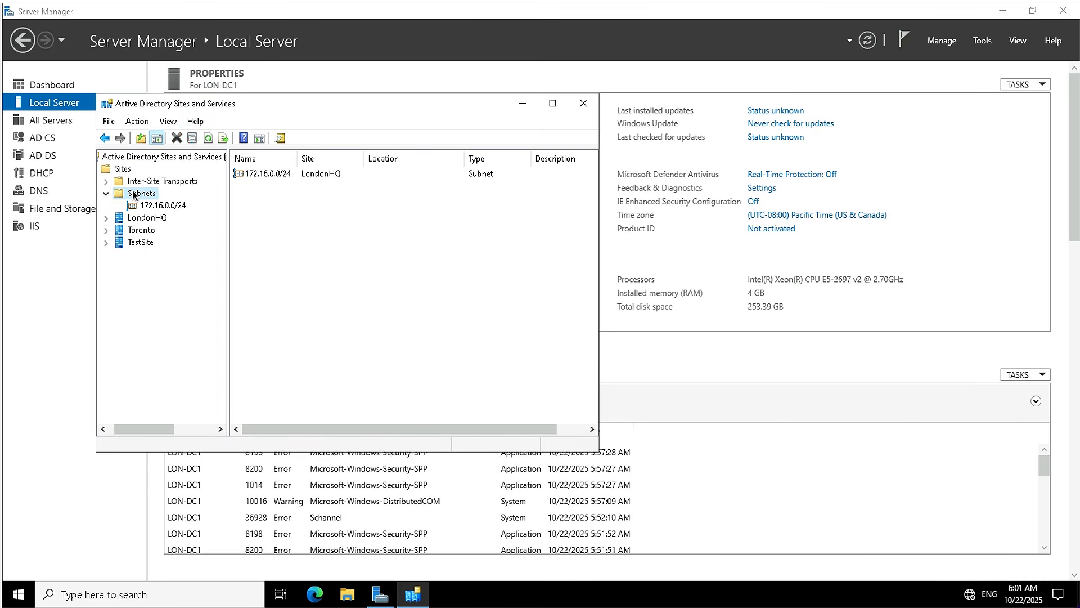
right_click(134, 194)
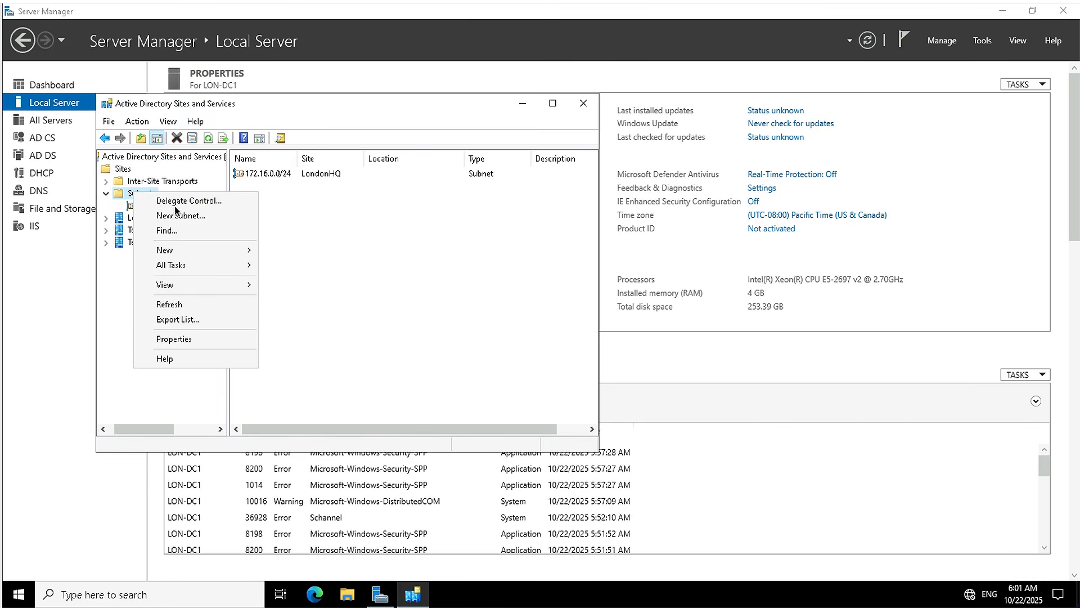
click(184, 214)
text(172.16.1.0/24)
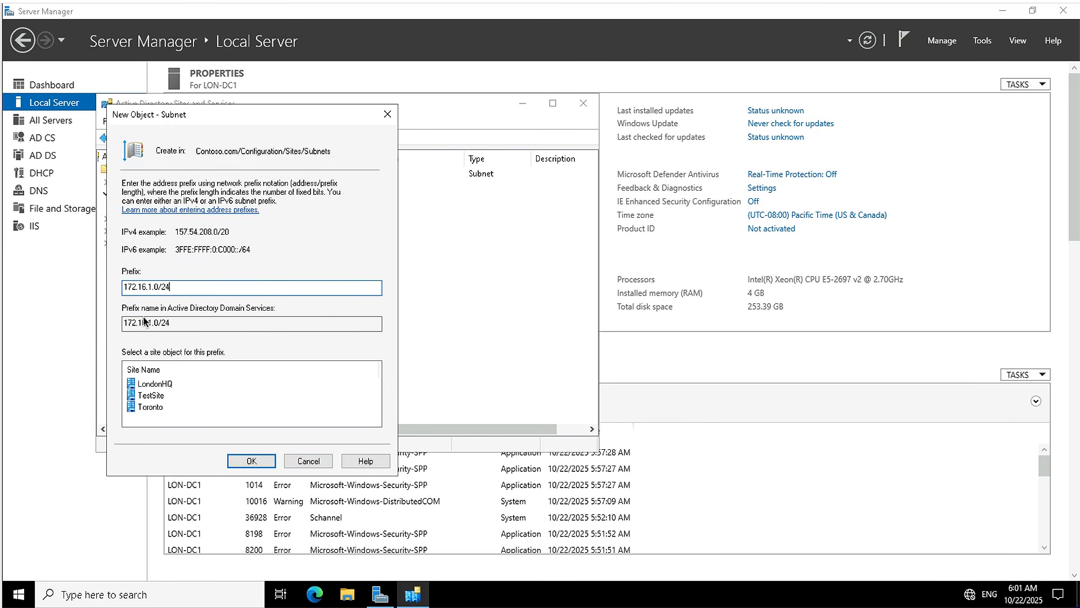
click(152, 408)
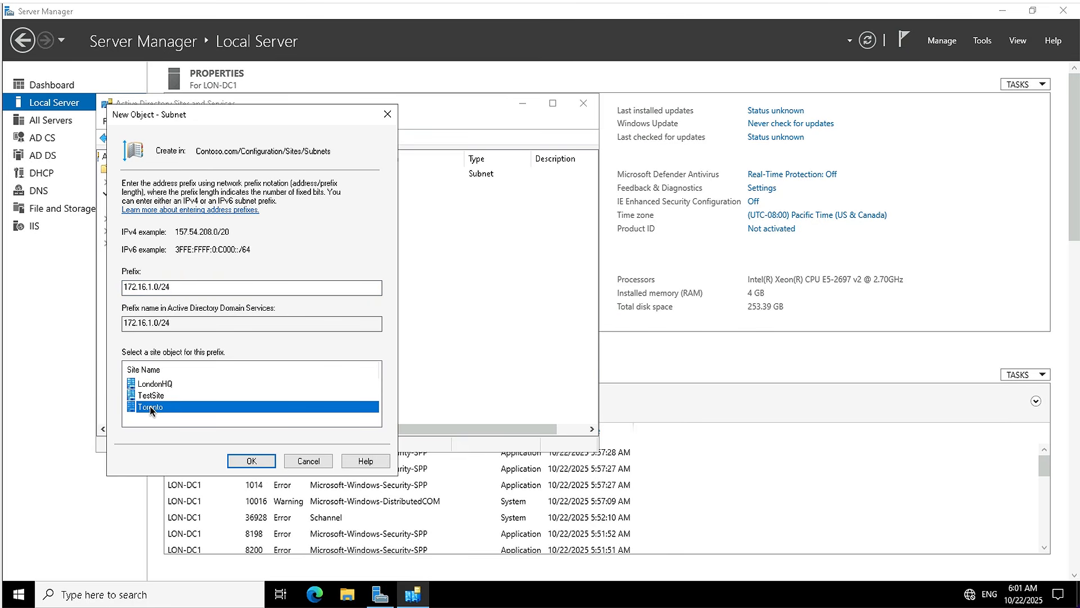
click(253, 461)
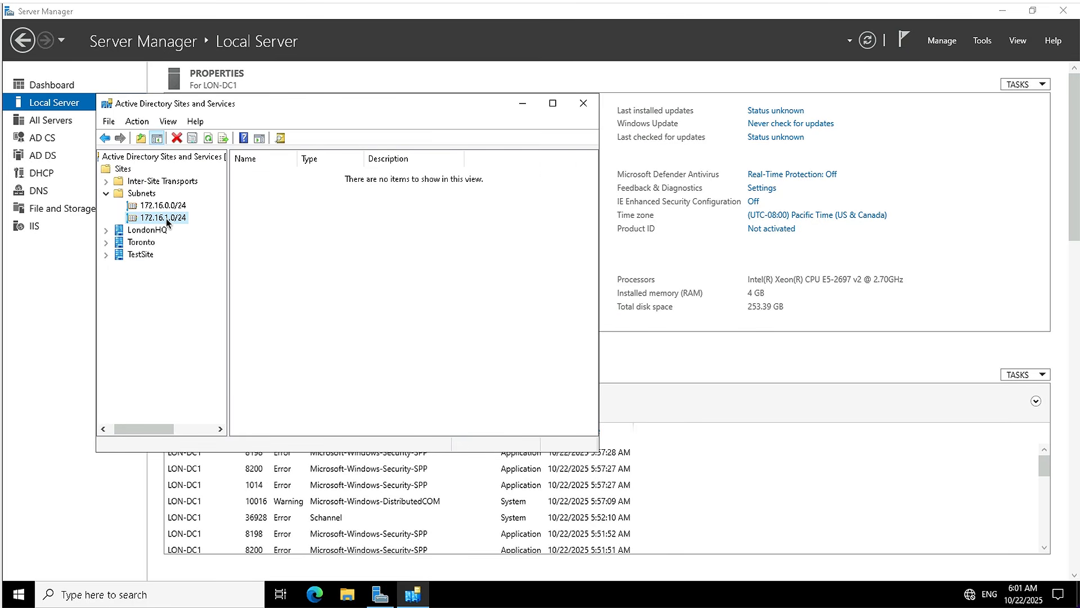
Create the subnet 172.16.100.0/24 and associate it with the TestSite site.
click(144, 194)
right_click(144, 194)
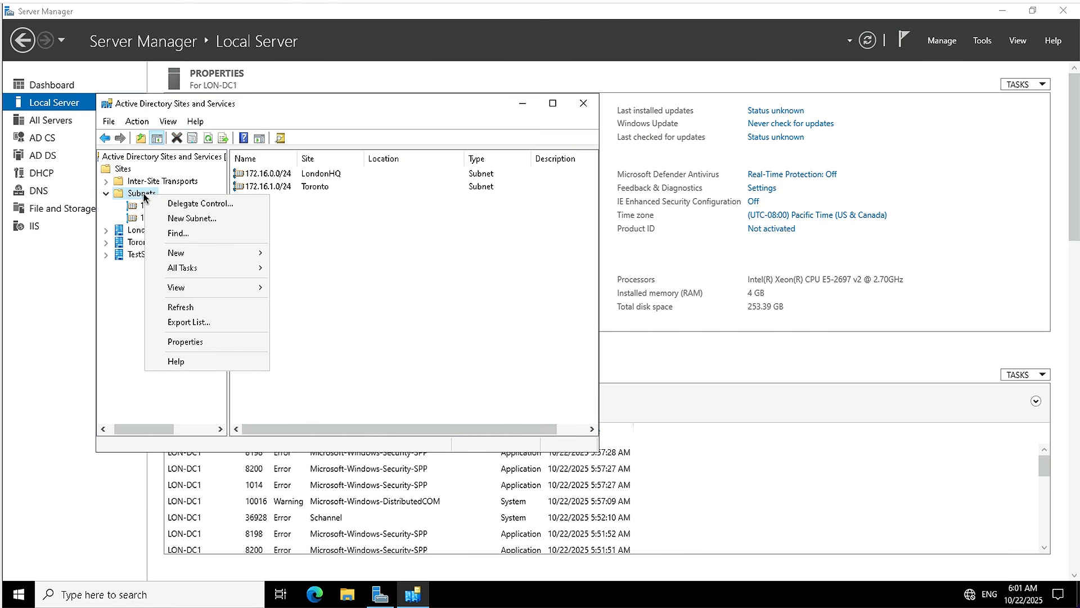
click(191, 219)
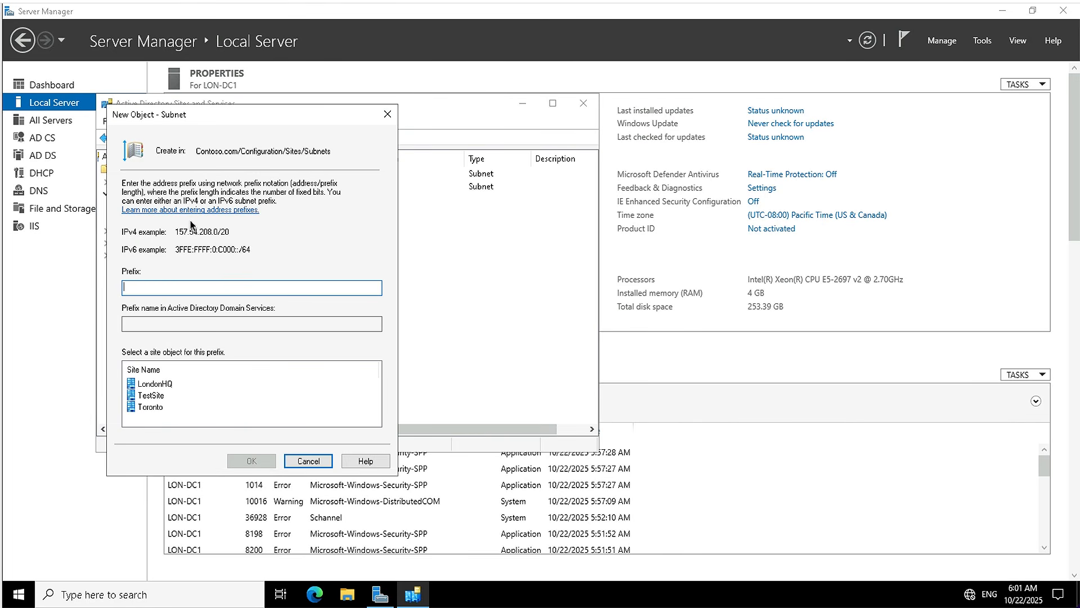
text(172.16.100.0/24)
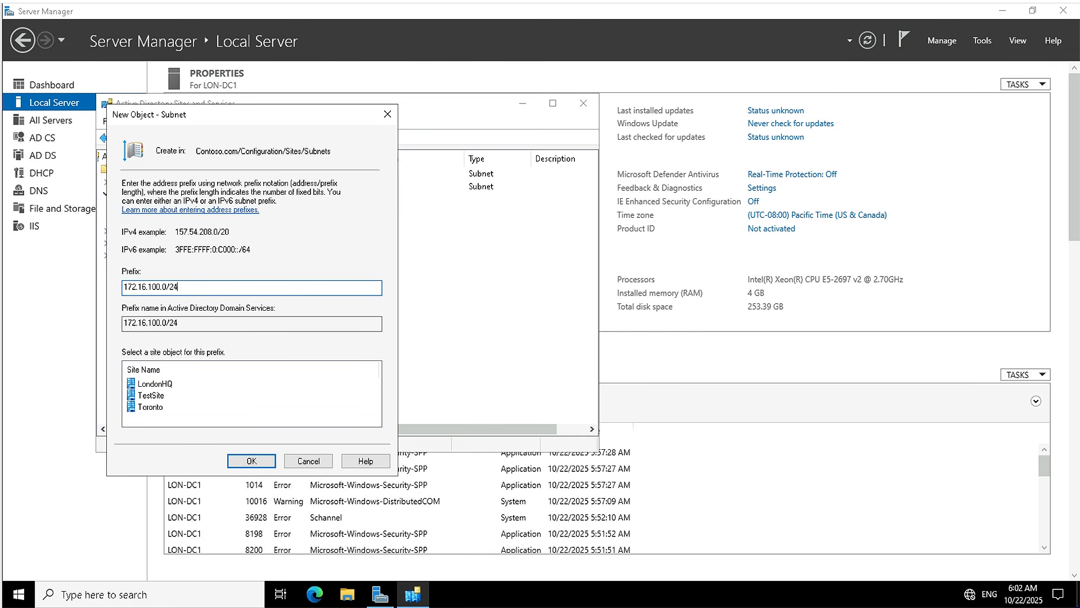
click(152, 398)
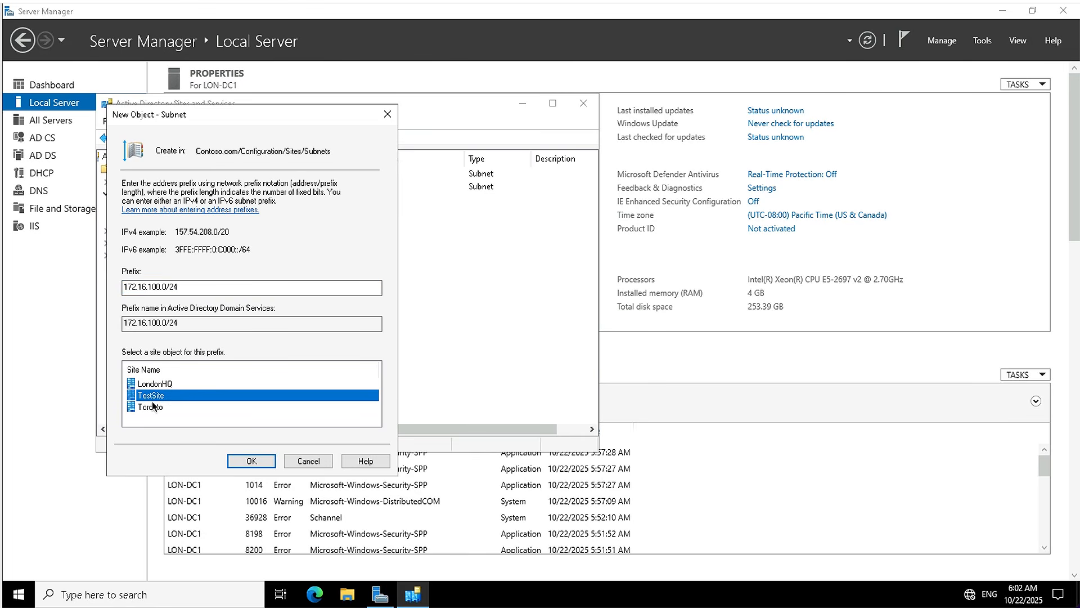
click(262, 460)
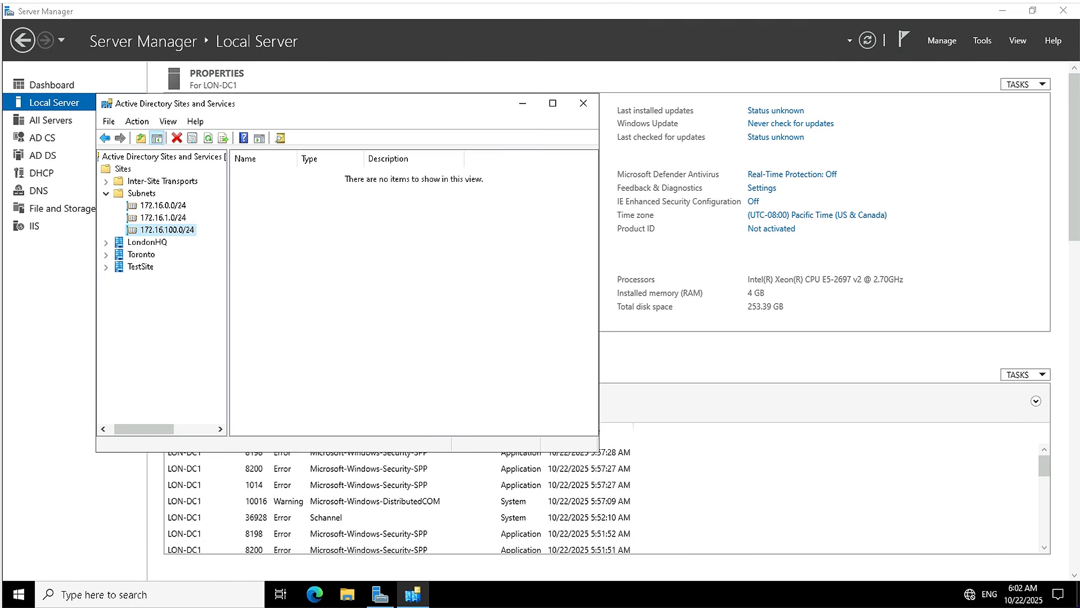
Collapse the Subnets container and show the IP inter-site transport's site links with the Name column widened.
click(106, 193)
click(106, 181)
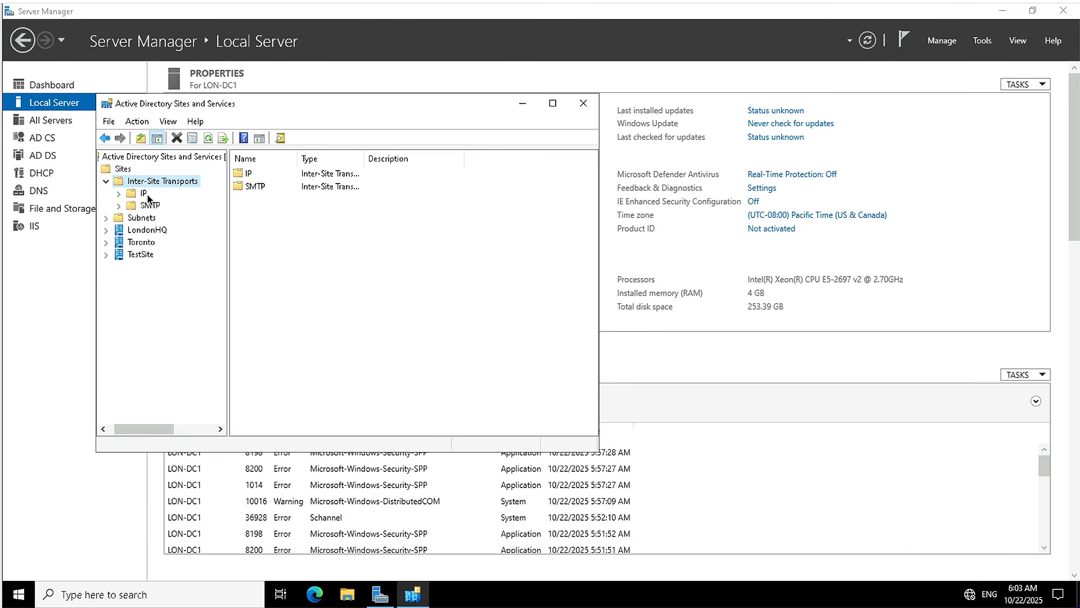
click(144, 193)
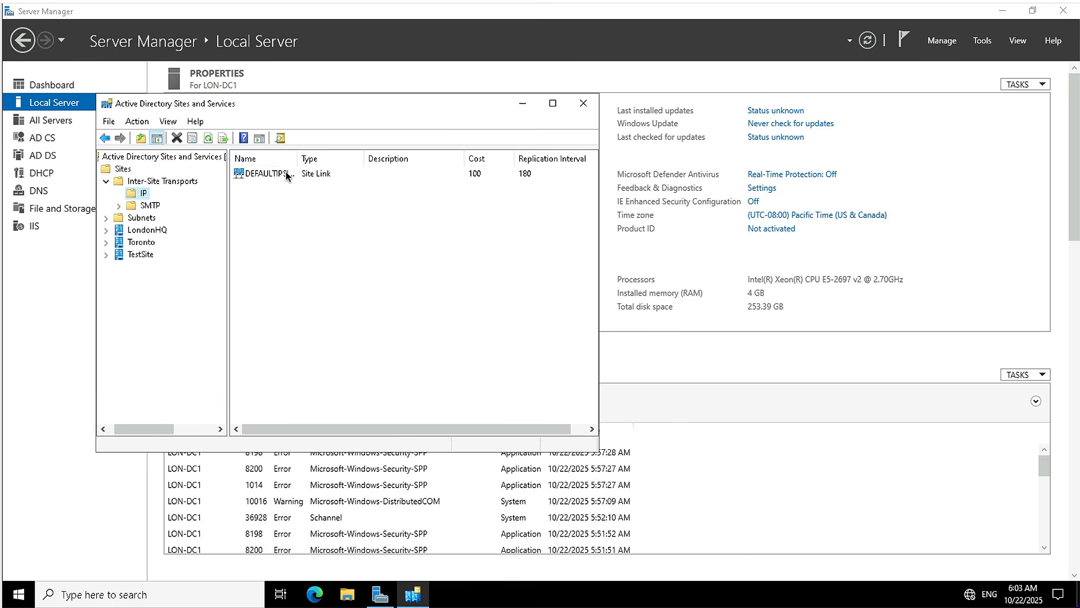
drag(297, 159, 338, 162)
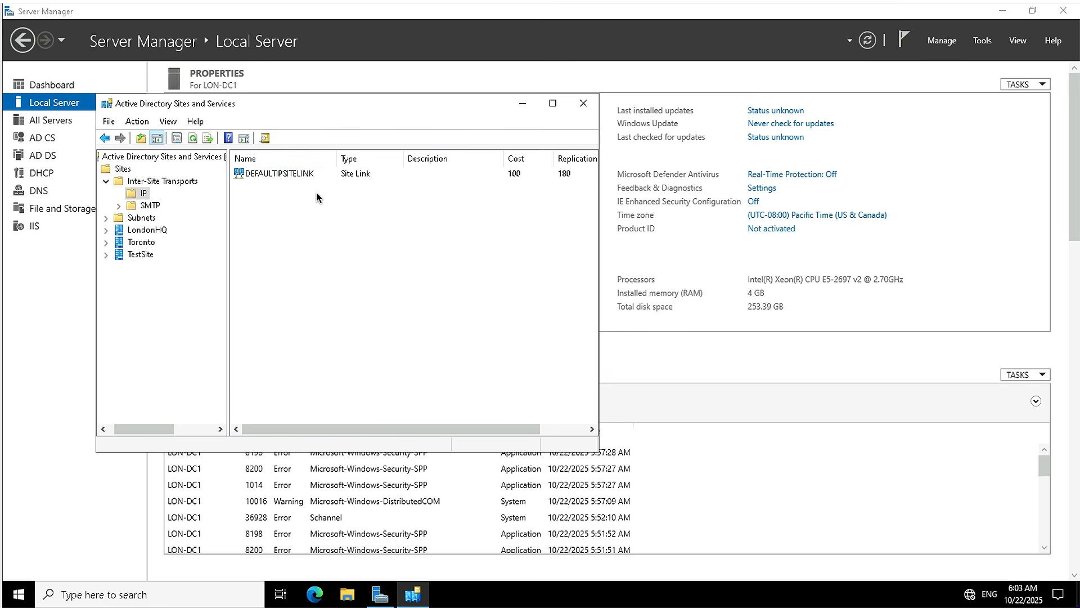
Create an IP site link named TOR-TEST that contains the TestSite and Toronto sites.
click(142, 193)
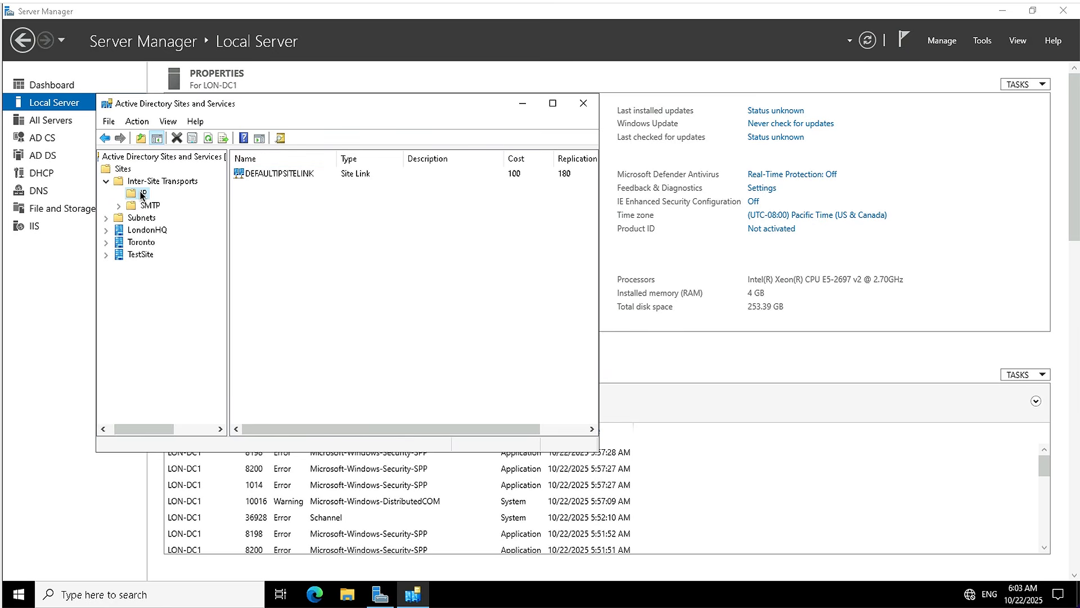
right_click(142, 194)
click(181, 202)
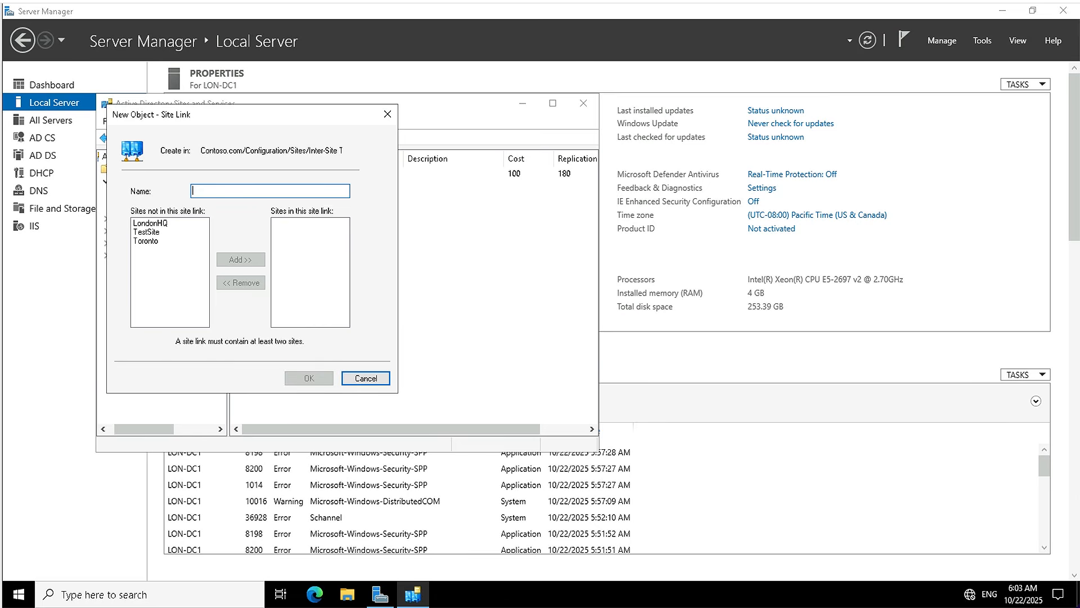
text(TOR-TEST)
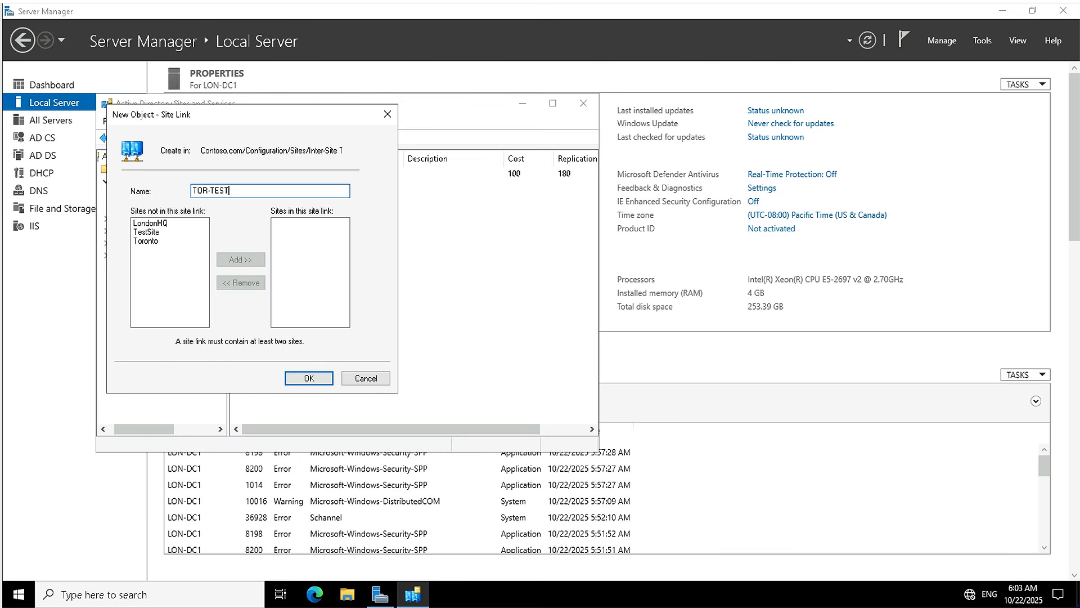
click(148, 233)
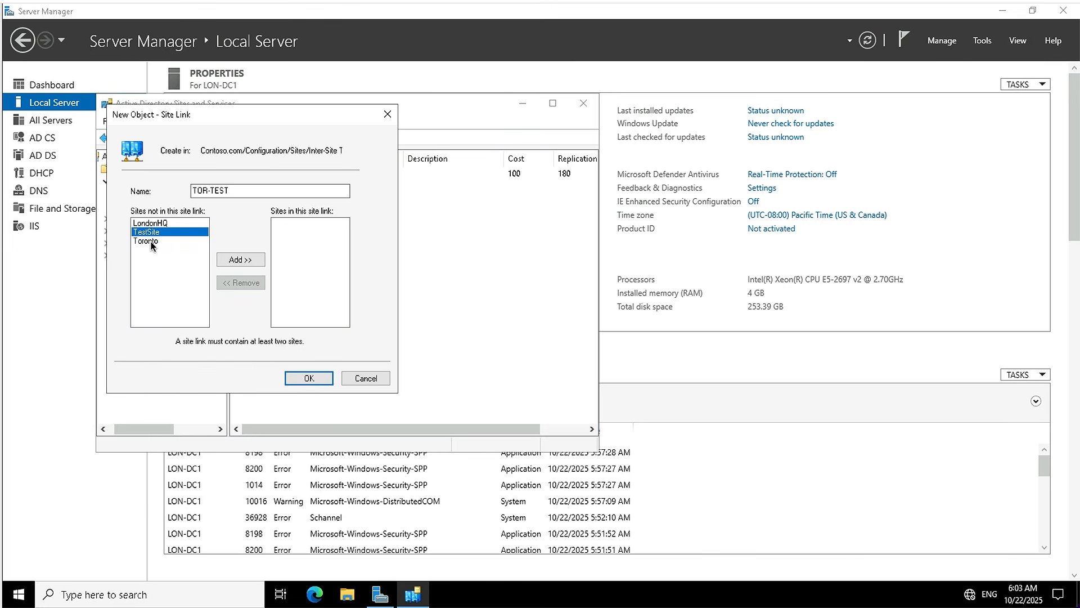
ctrl+click(152, 243)
click(237, 260)
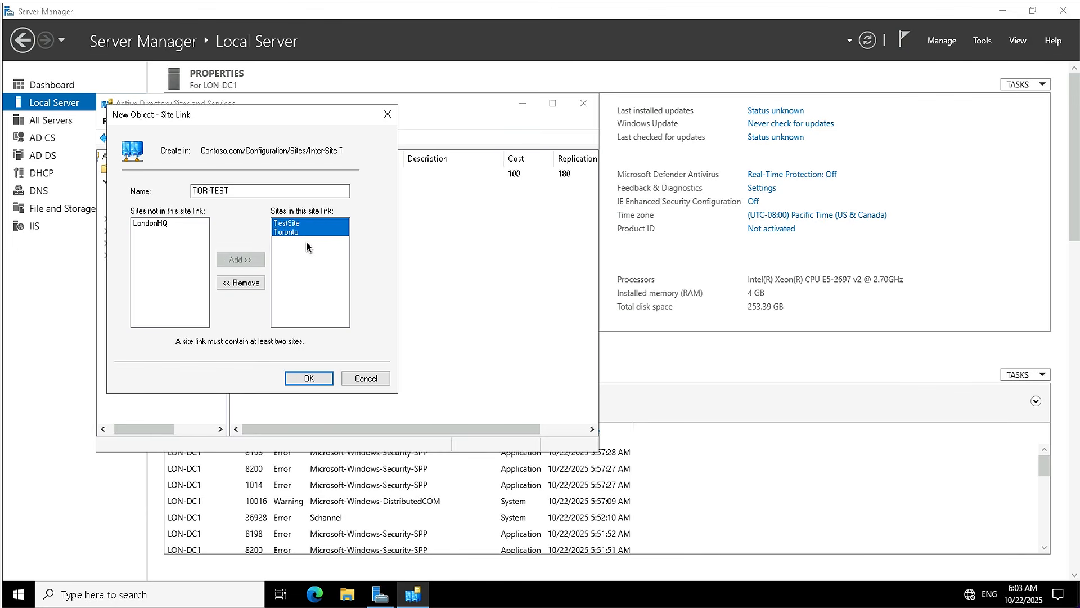
click(309, 378)
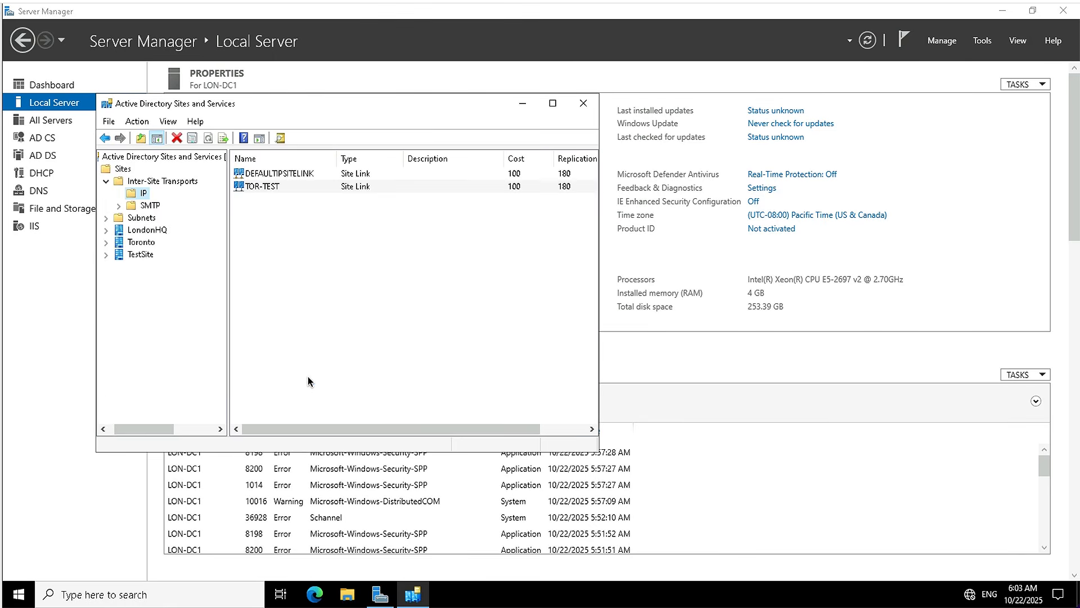
Set the TOR-TEST site link's schedule to Replication Not Available for Monday through Friday from 9:00 AM to 6:00 PM.
click(276, 189)
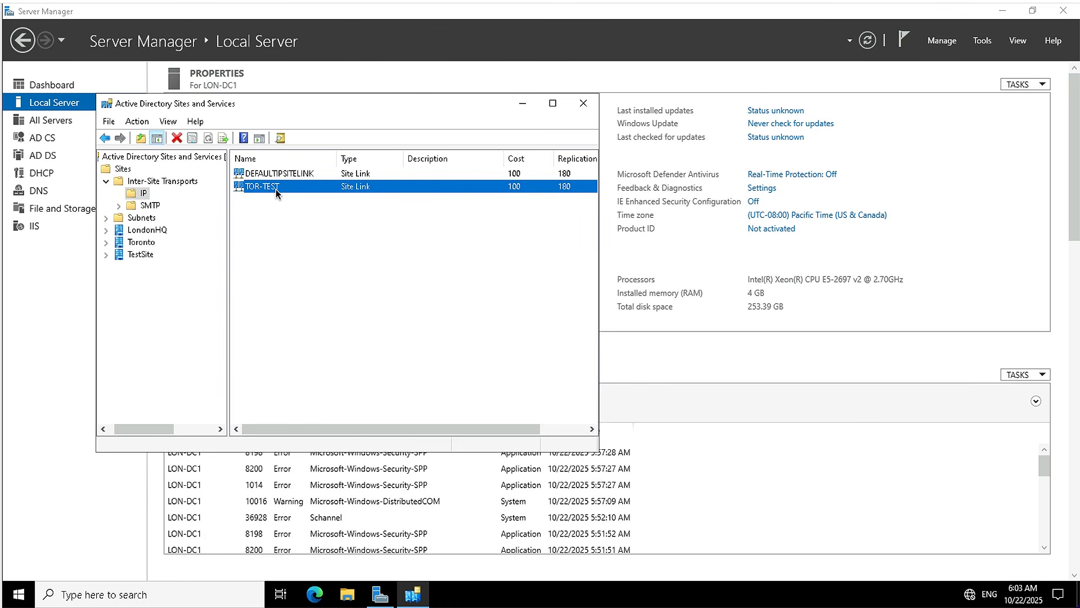
right_click(276, 190)
click(311, 235)
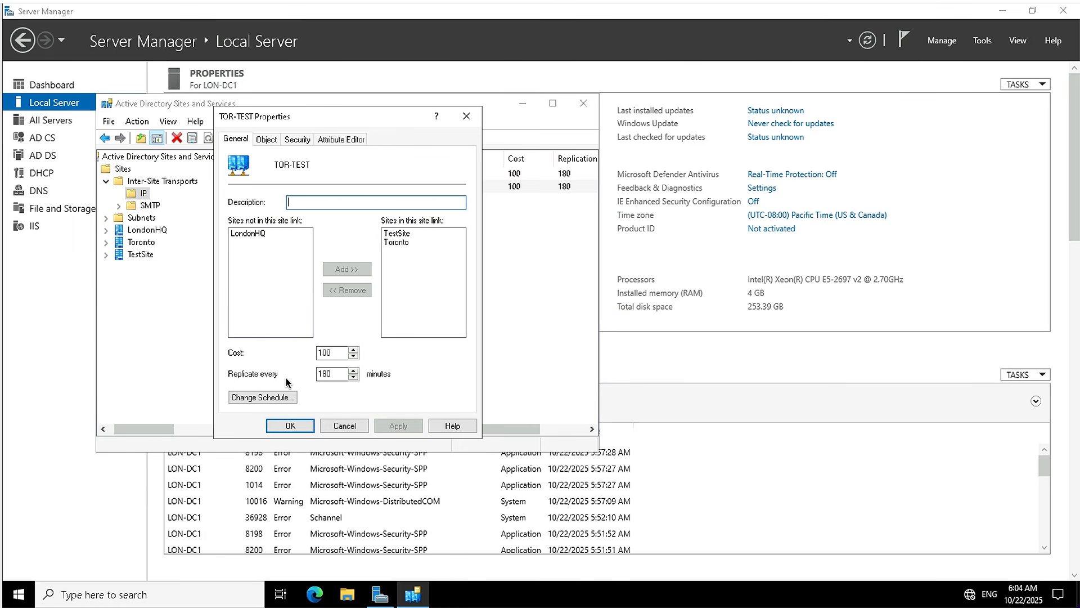
click(259, 399)
click(236, 241)
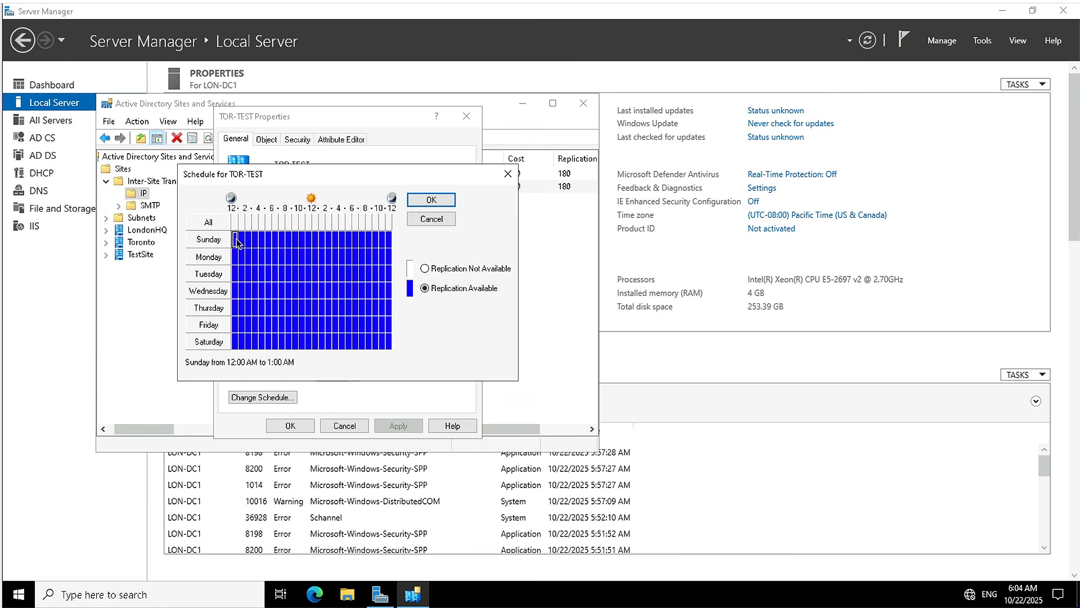
click(289, 257)
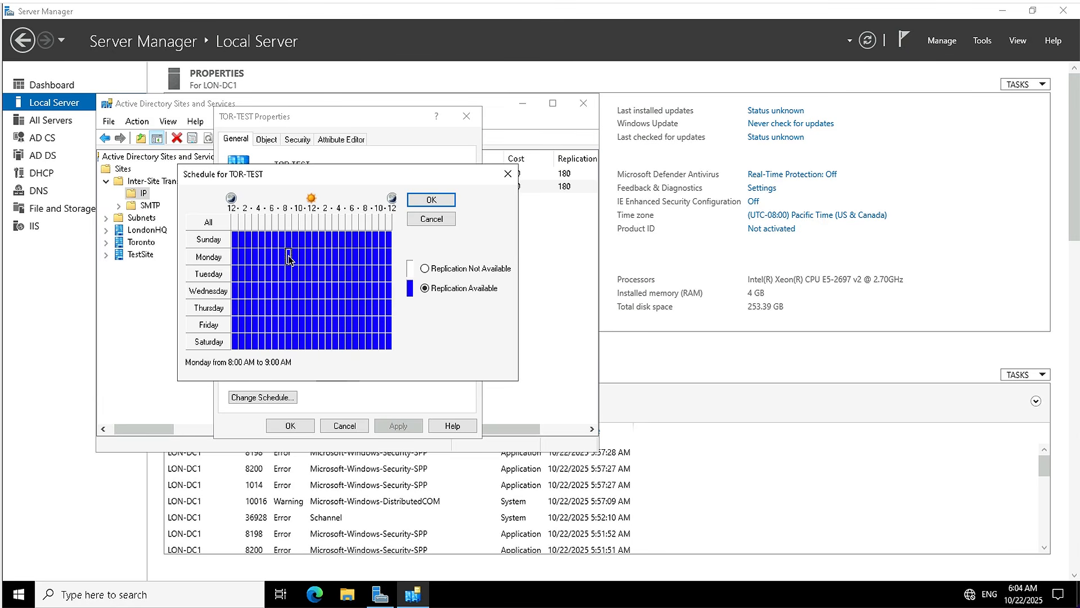
click(295, 257)
drag(295, 258, 347, 327)
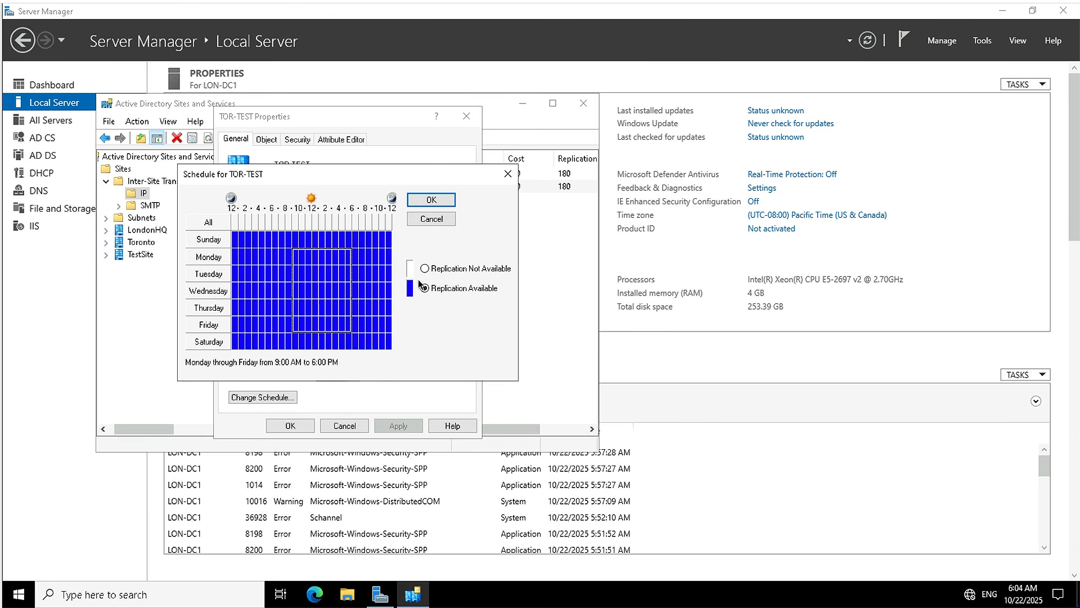
click(424, 270)
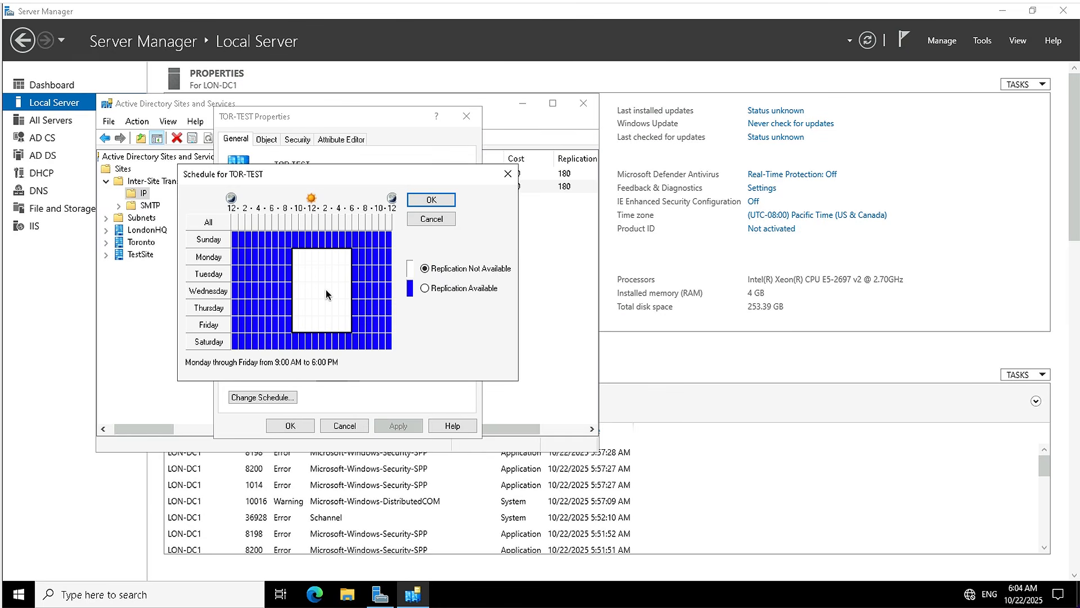
click(428, 198)
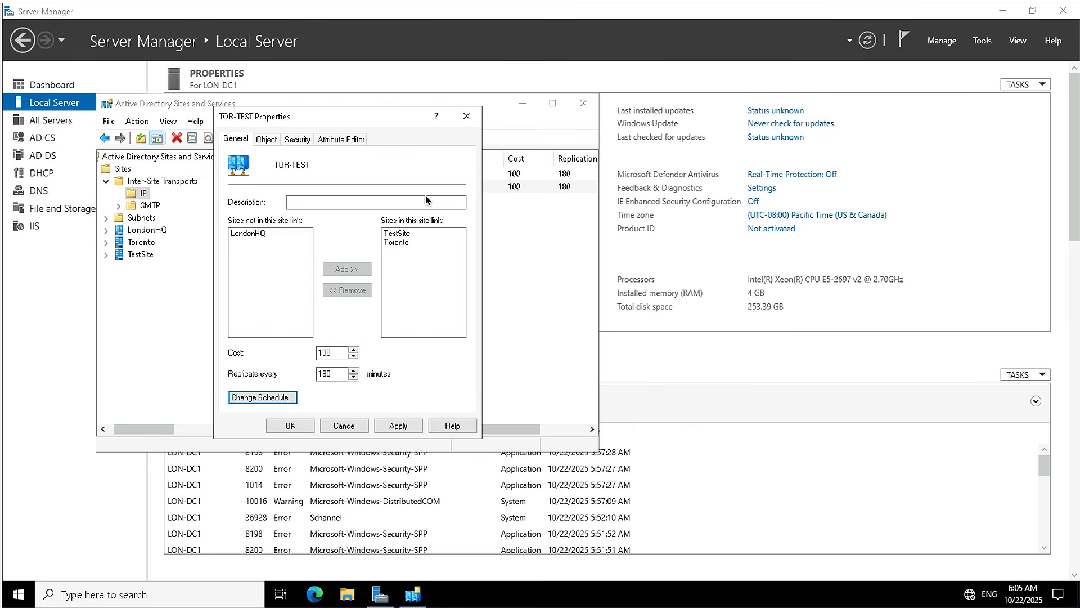
click(382, 425)
click(282, 430)
Rename the DEFAULTIPSITELINK site link to LON-TOR.
click(275, 176)
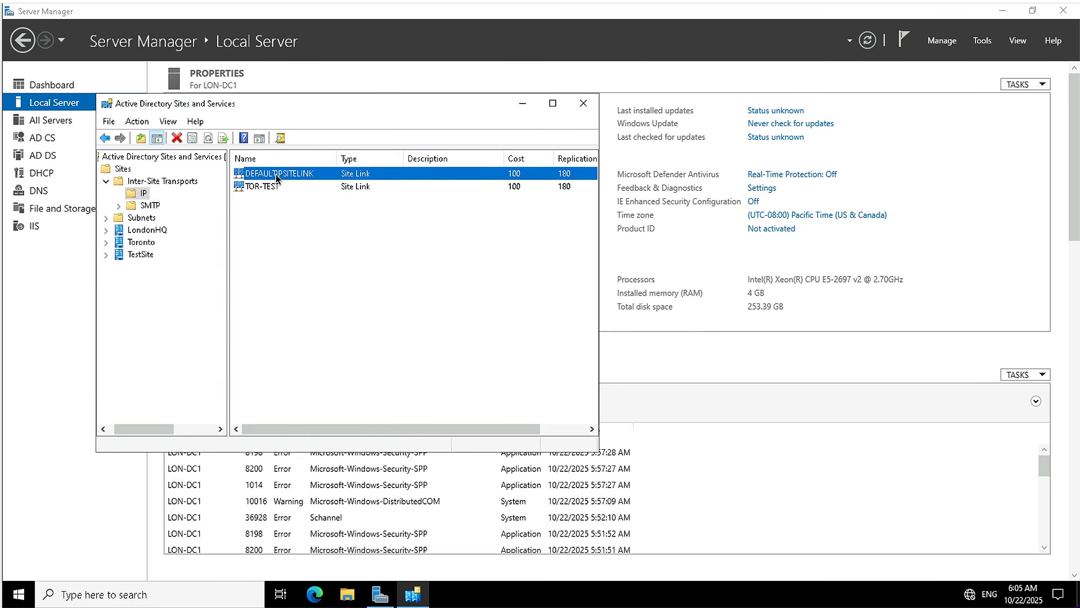
right_click(275, 174)
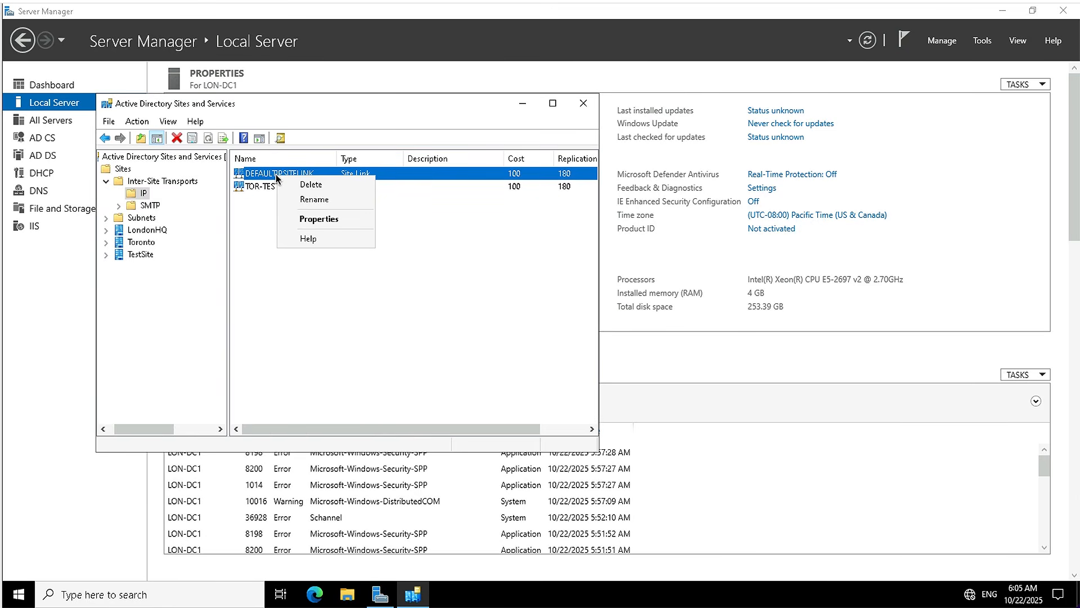
click(318, 199)
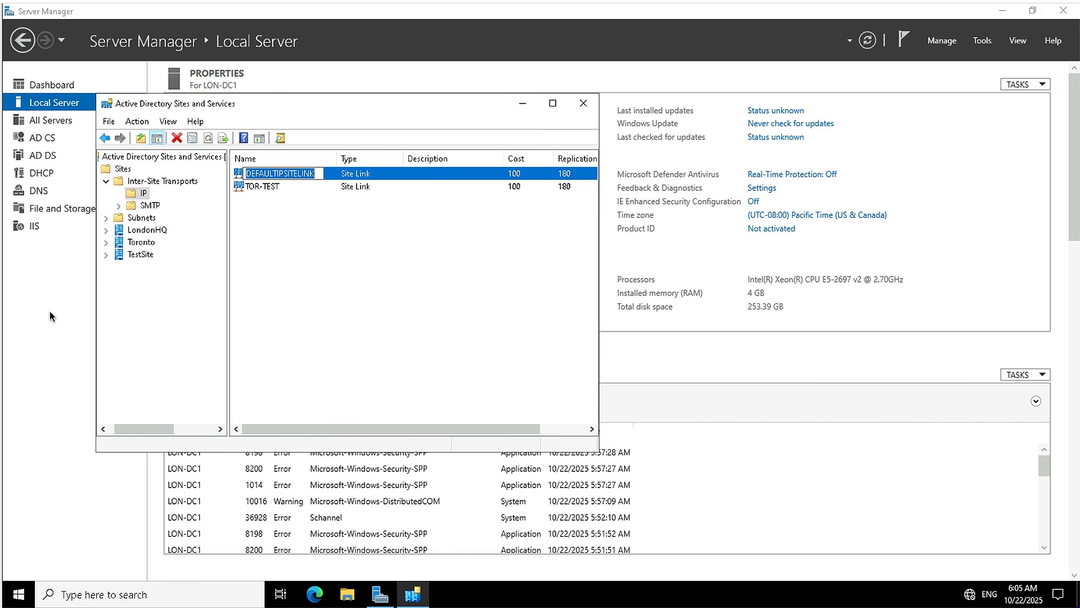
text(LON-TOR)
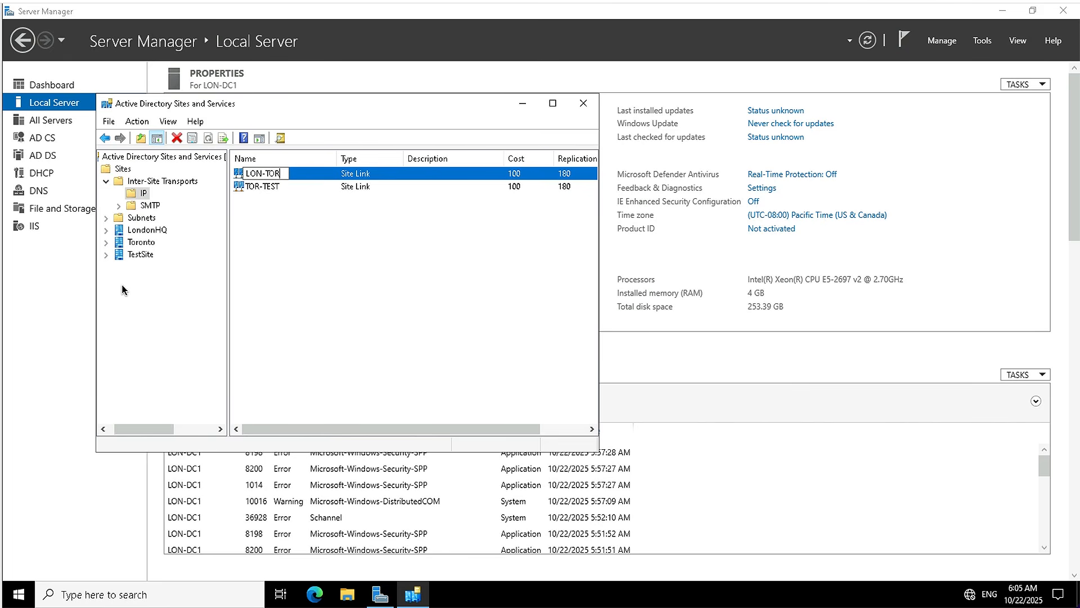
key(Return)
Remove TestSite from the sites included in the LON-TOR site link and apply the change.
right_click(268, 175)
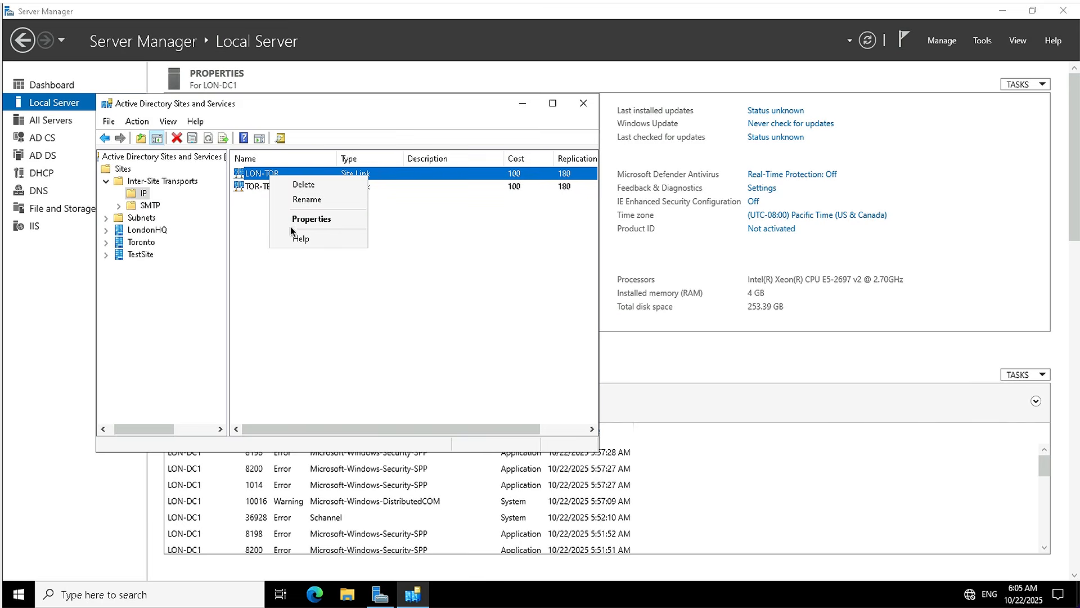
click(310, 219)
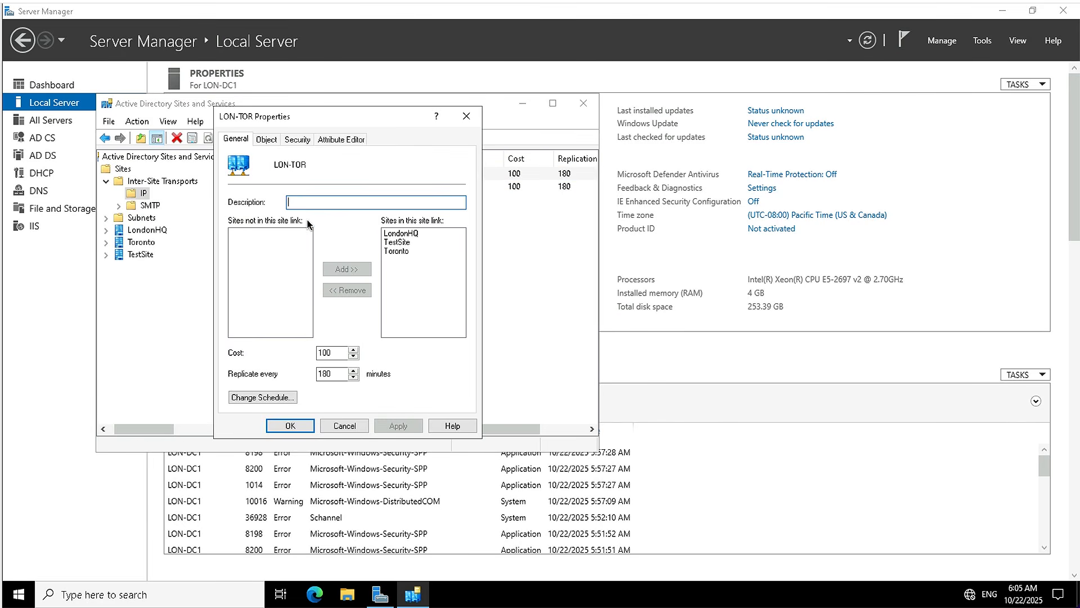
click(401, 243)
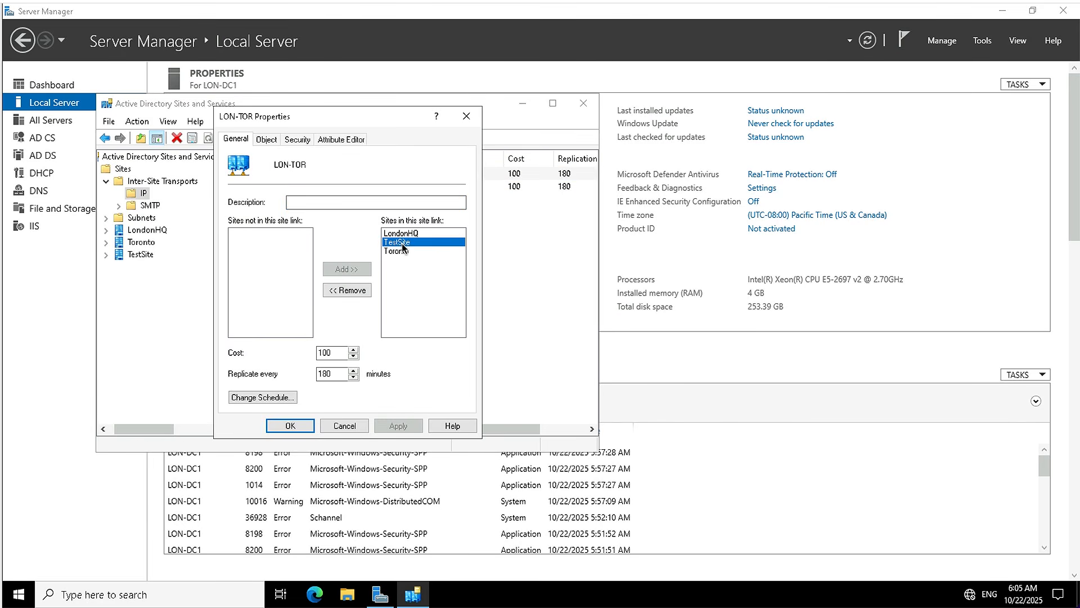
click(349, 292)
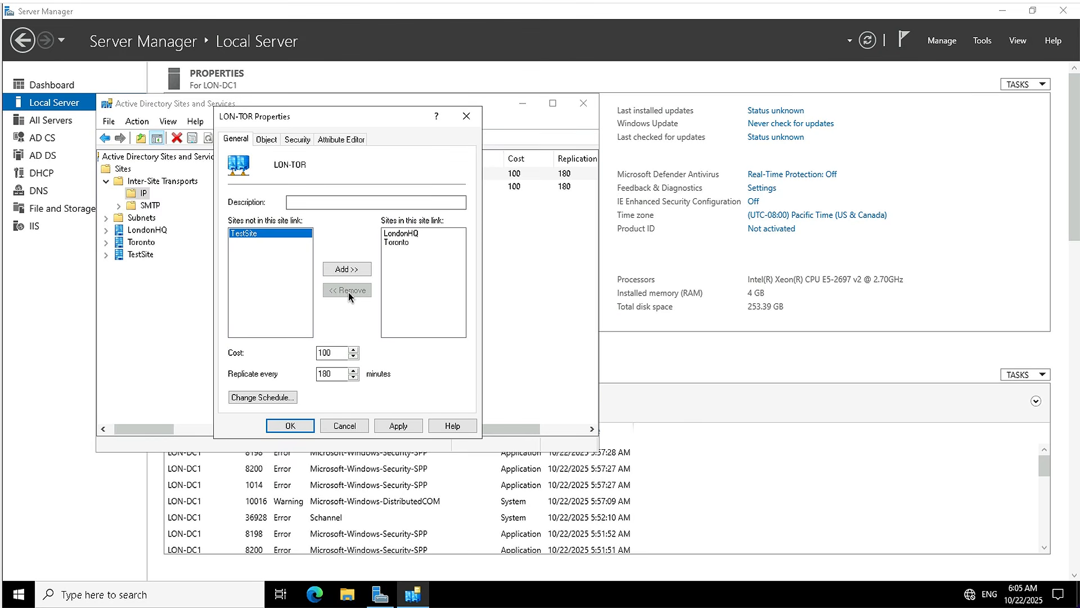
click(405, 429)
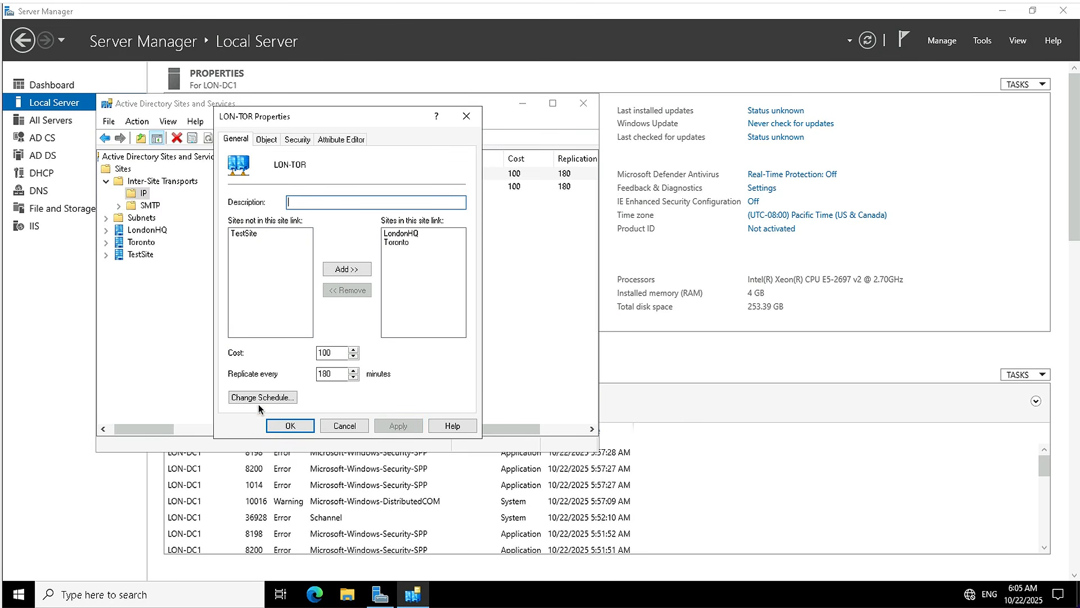
click(290, 425)
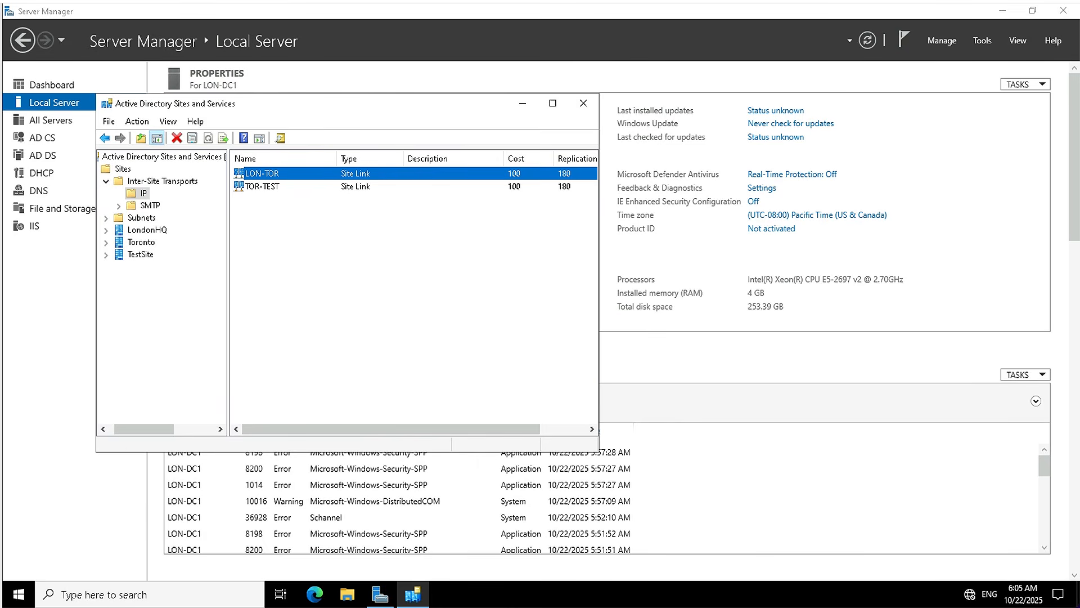
Move the TOR-DC1 server from the LondonHQ site to the Toronto site and display Toronto's Servers container.
click(145, 230)
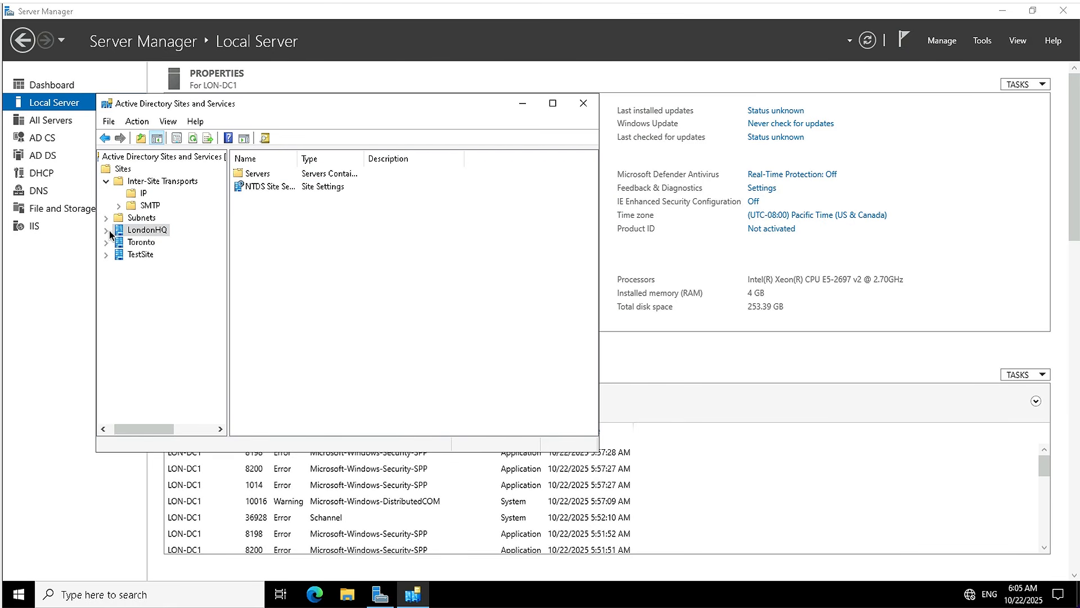
click(107, 230)
click(138, 243)
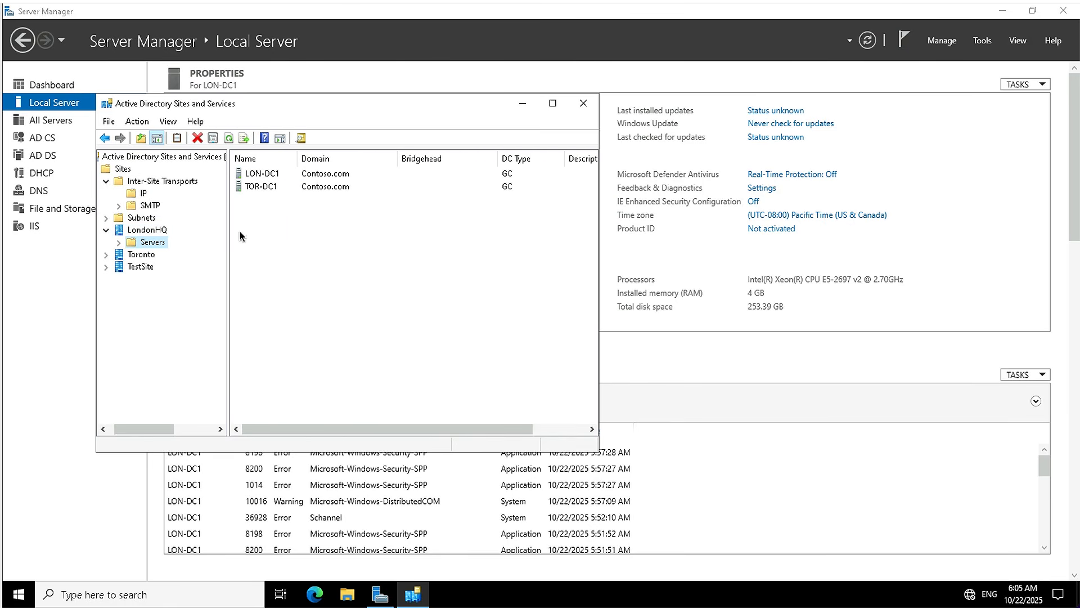
right_click(265, 189)
click(303, 213)
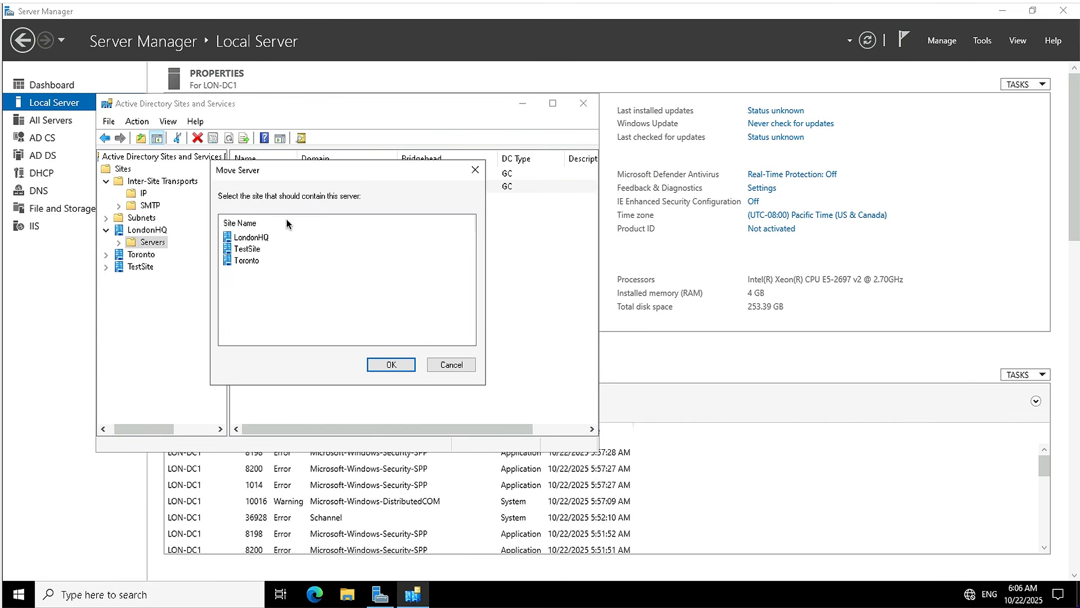
click(251, 263)
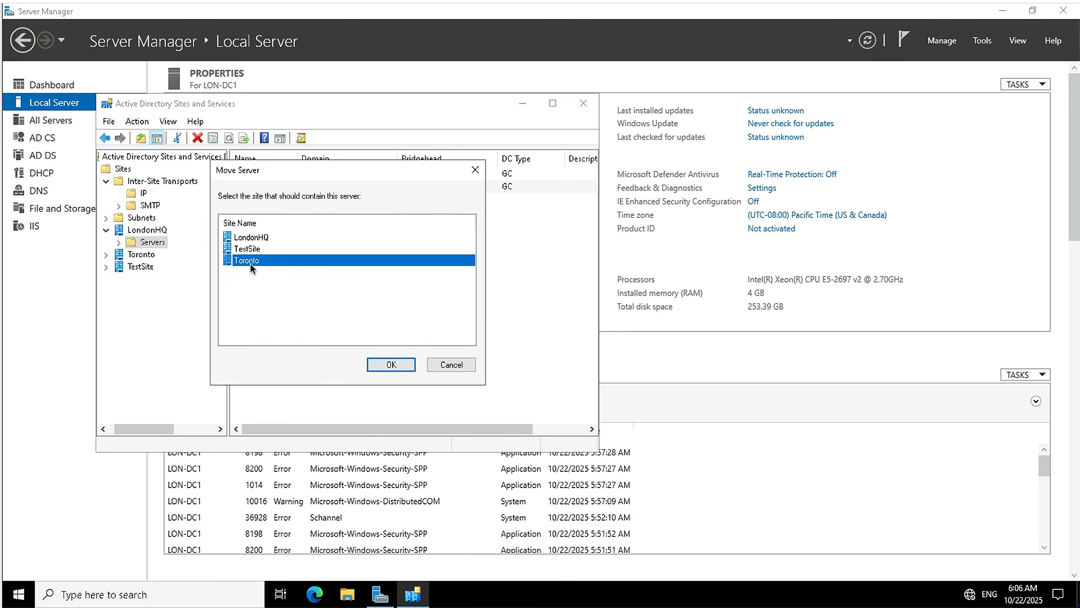
click(385, 363)
click(106, 254)
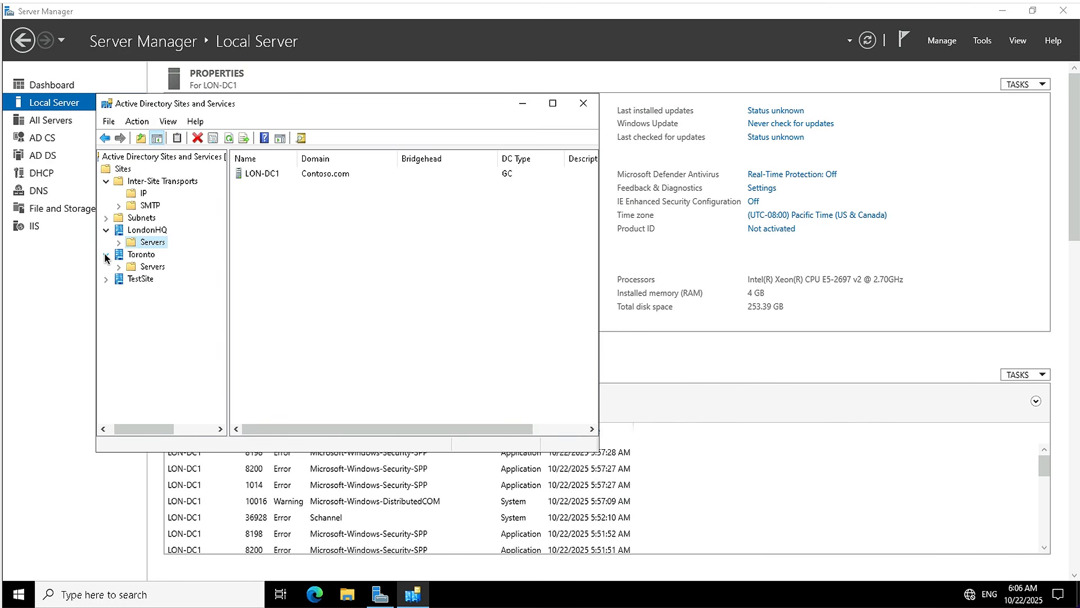
click(139, 268)
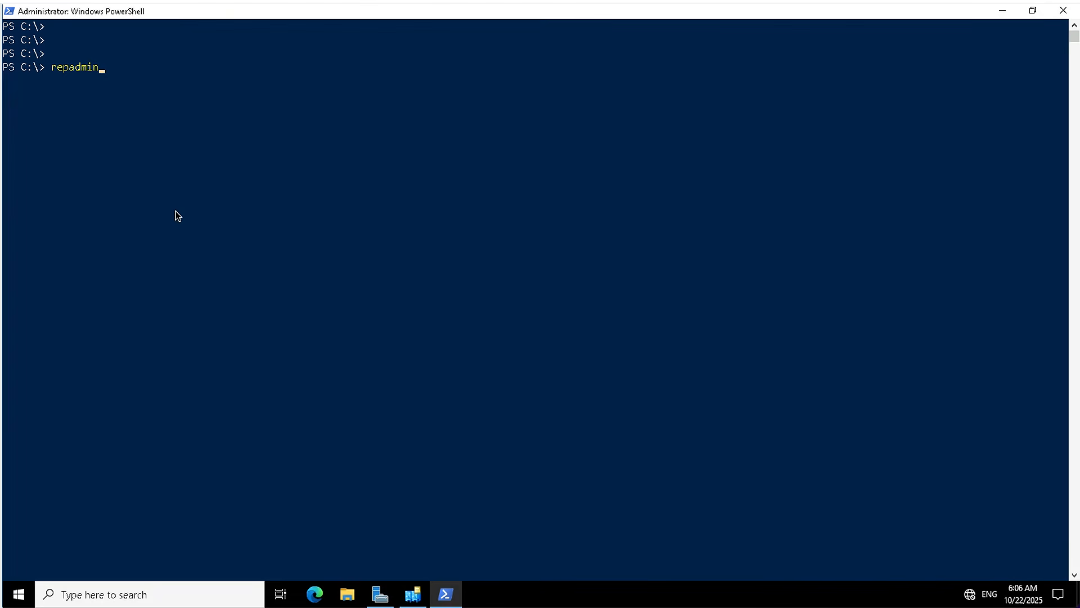
In Windows PowerShell, display the repadmin help with repadmin /? and review its supported commands, including /kcc.
text(/?)
key(Return)
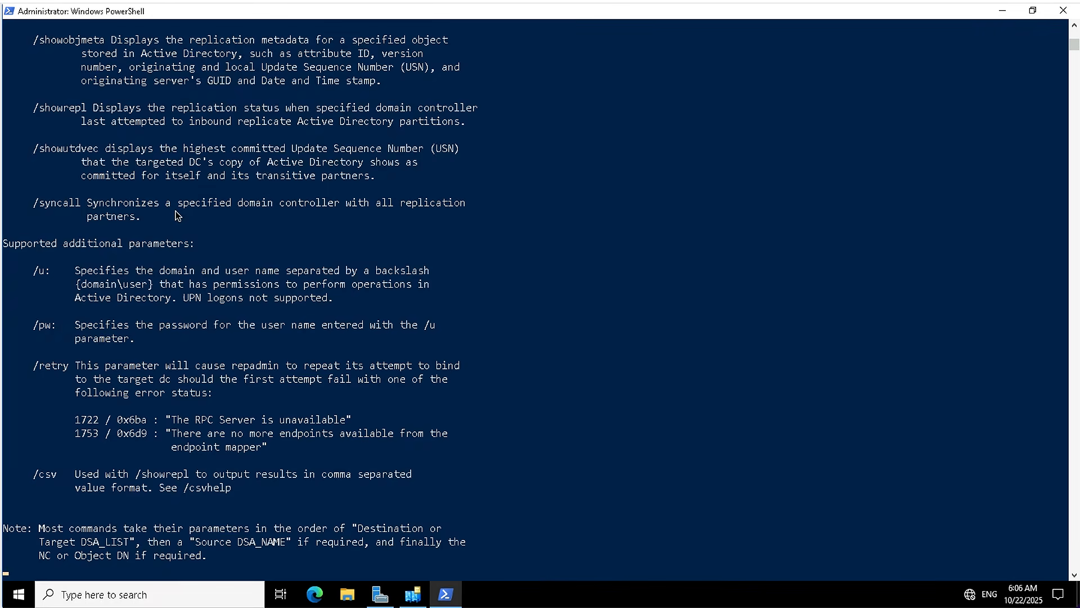
scroll(266, 304, up, 12)
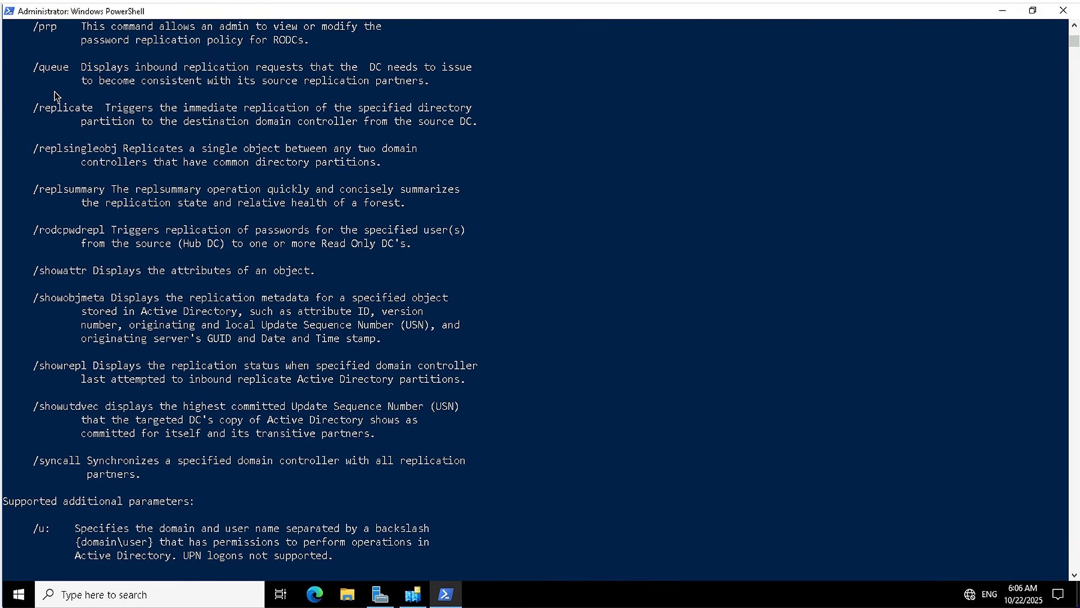
scroll(56, 96, up, 4)
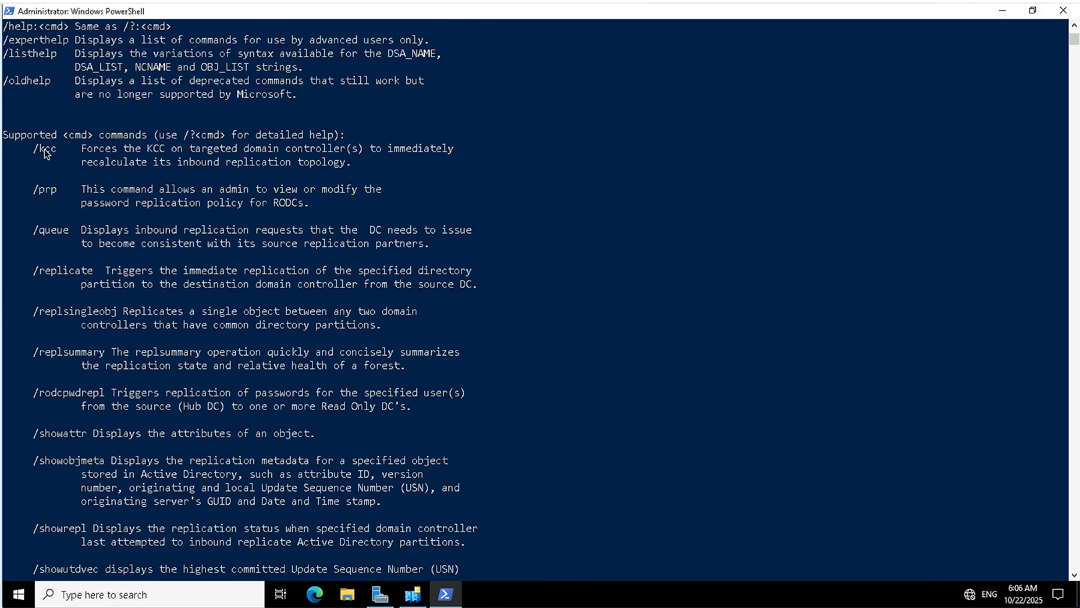
drag(33, 149, 369, 162)
scroll(294, 306, down, 9)
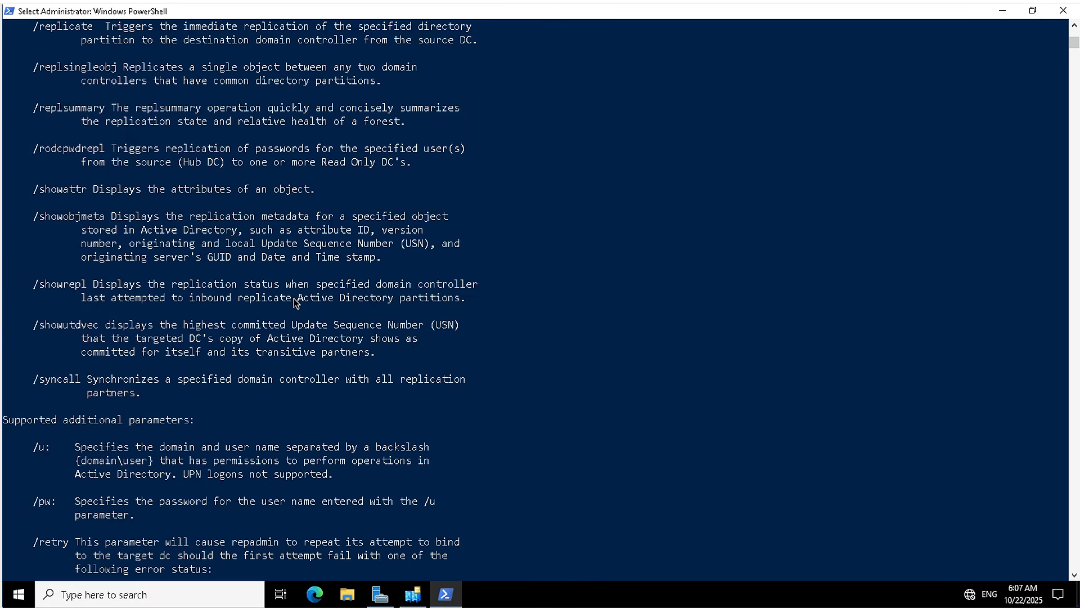
scroll(294, 299, down, 15)
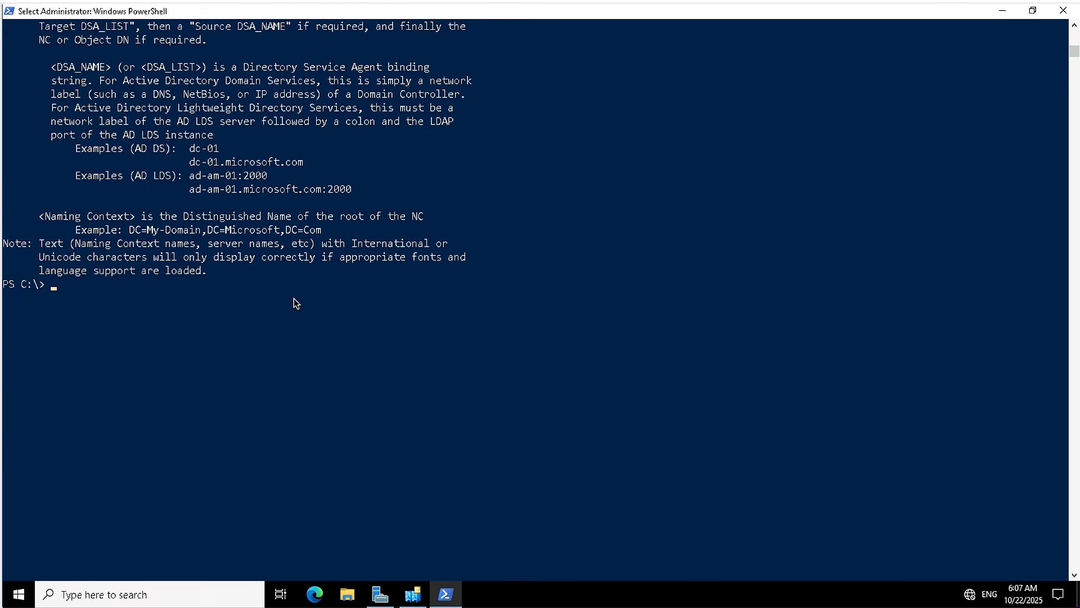
Run repadmin /kcc to recalculate the inbound replication topology and review the command's output.
text(repadmin /?)
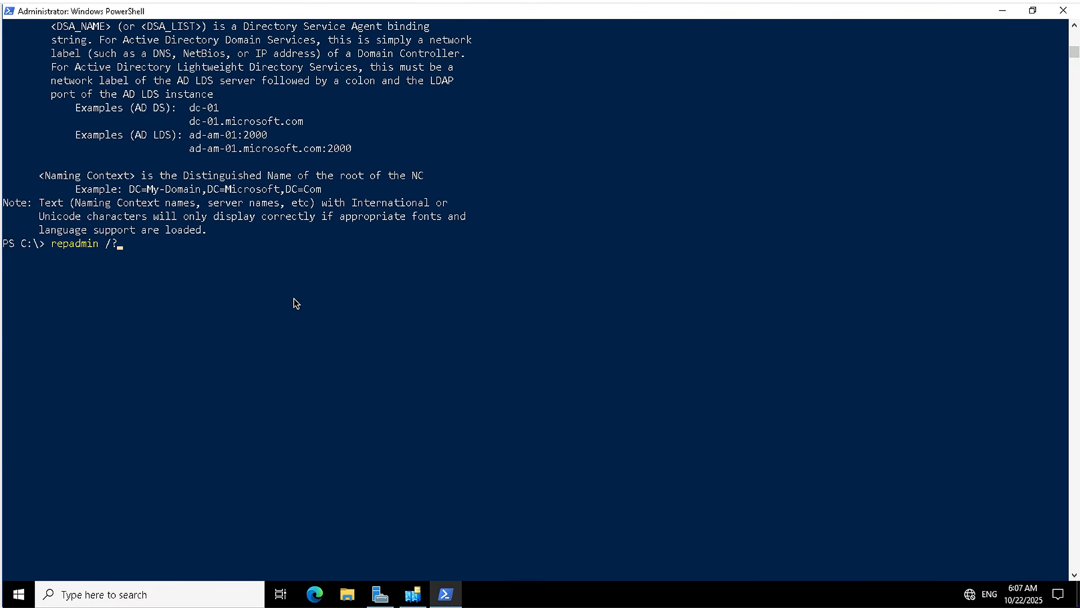
key(BackSpace)
text(kcc)
key(Return)
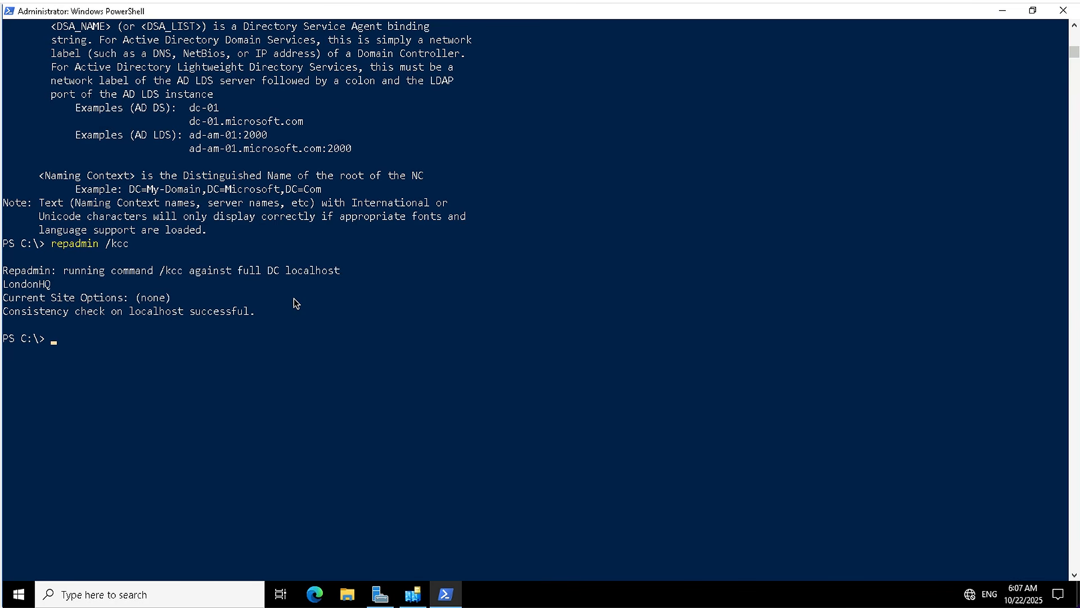
drag(82, 273, 290, 273)
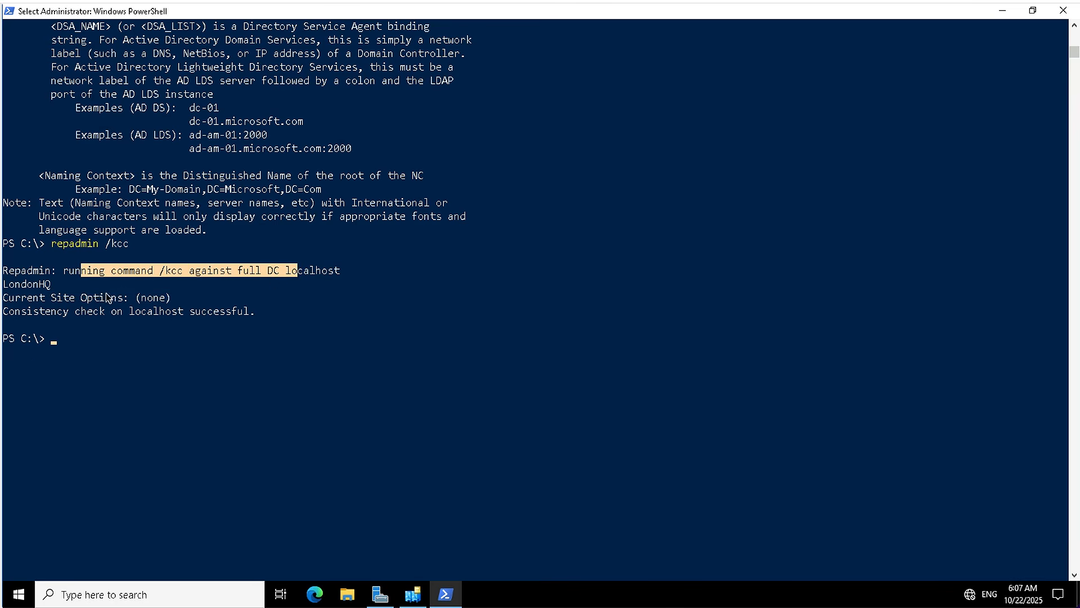
drag(68, 298, 90, 283)
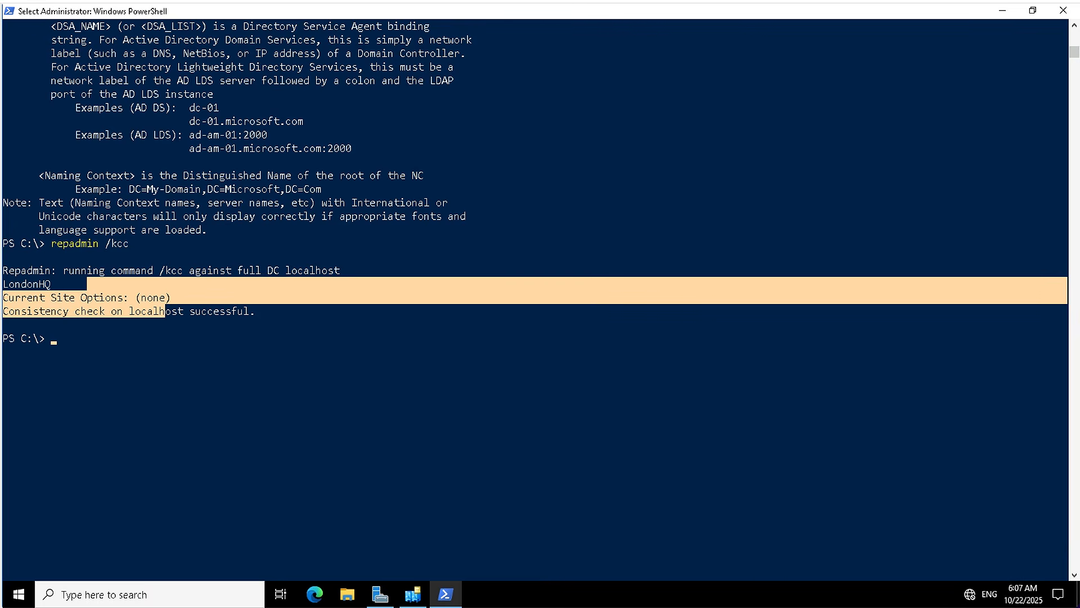
click(91, 392)
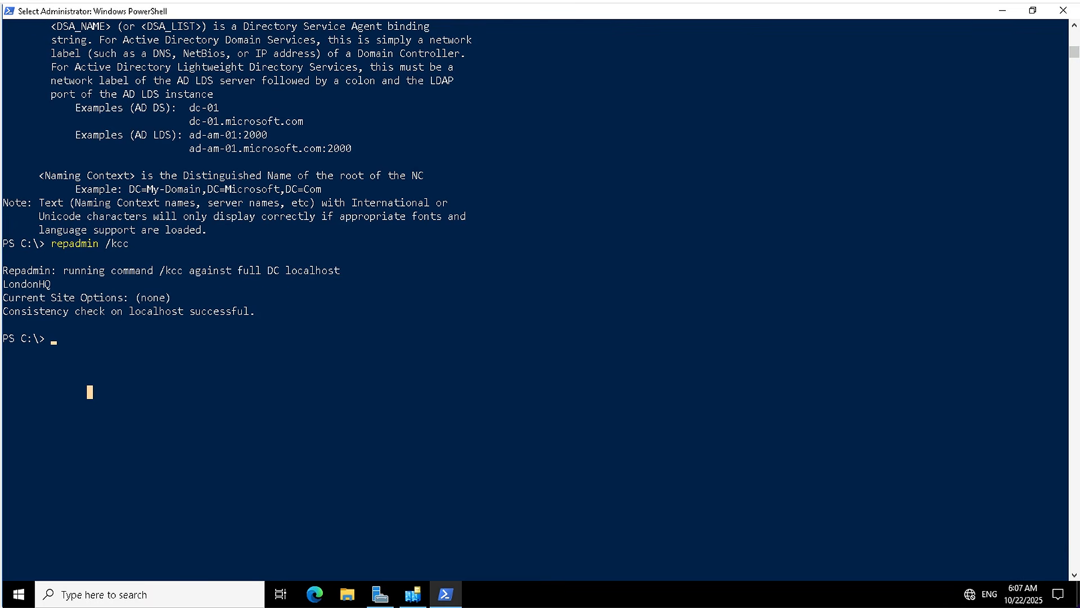
Enter the Repadmin /showrepl command at the prompt and review the /showrepl description in the repadmin help output.
text(Repadmin /showrepl)
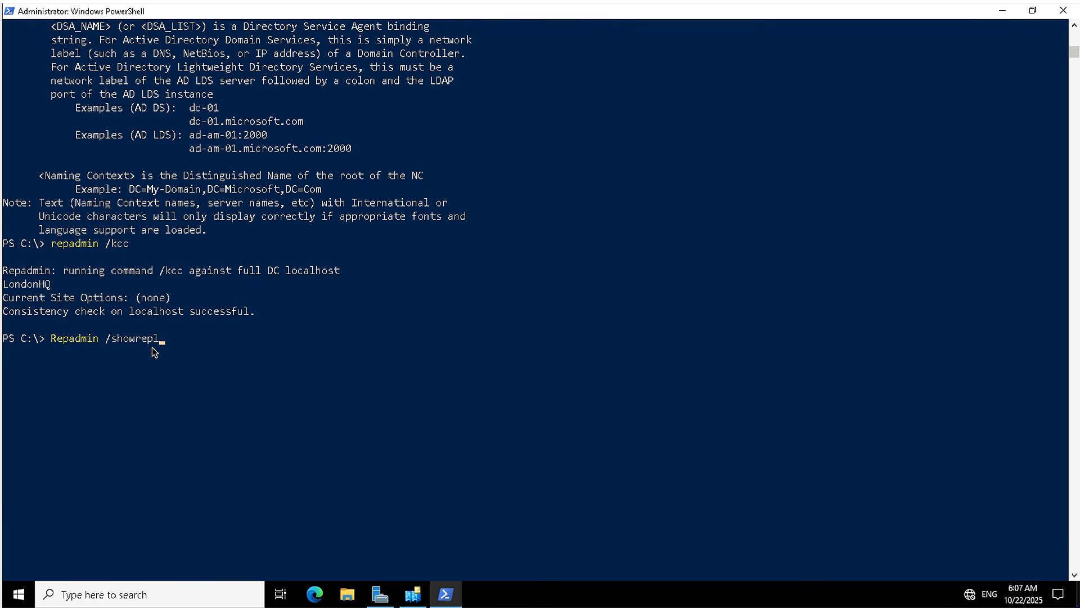
click(187, 353)
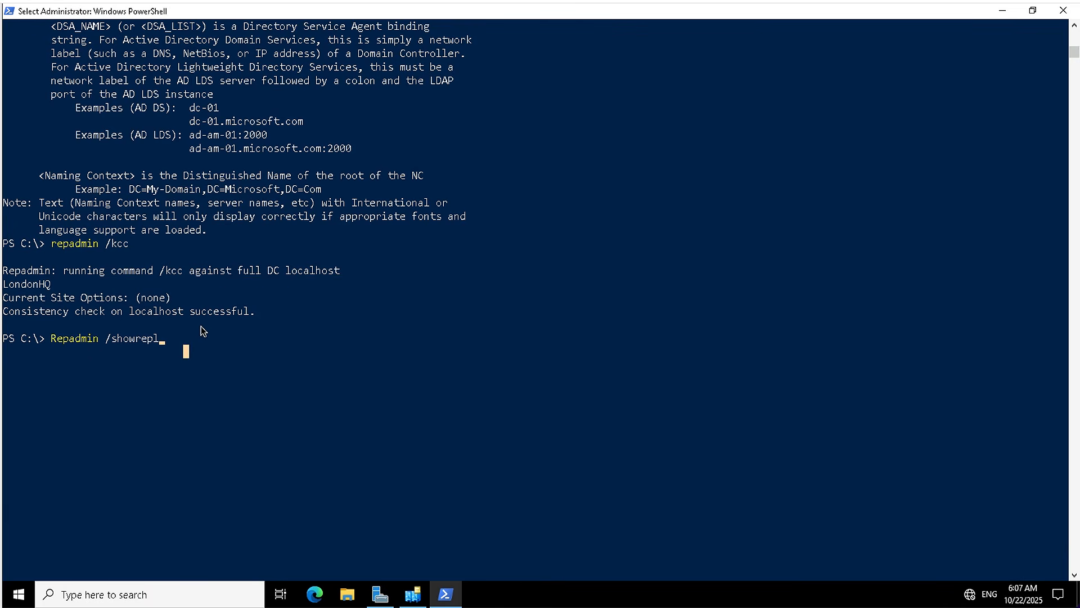
scroll(201, 326, up, 20)
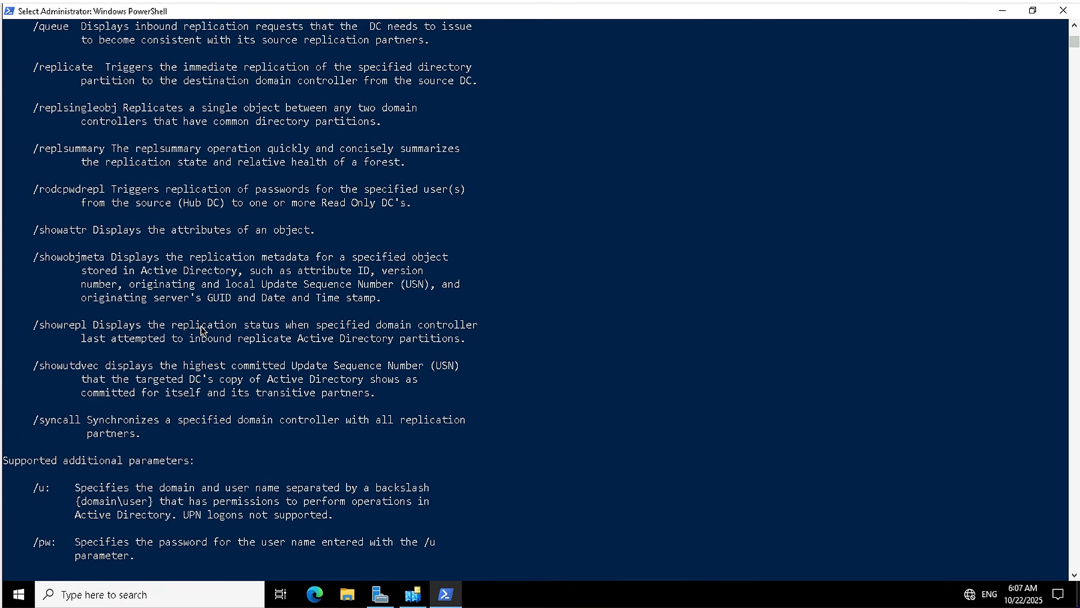
drag(104, 330, 468, 339)
scroll(355, 416, down, 6)
scroll(356, 417, down, 9)
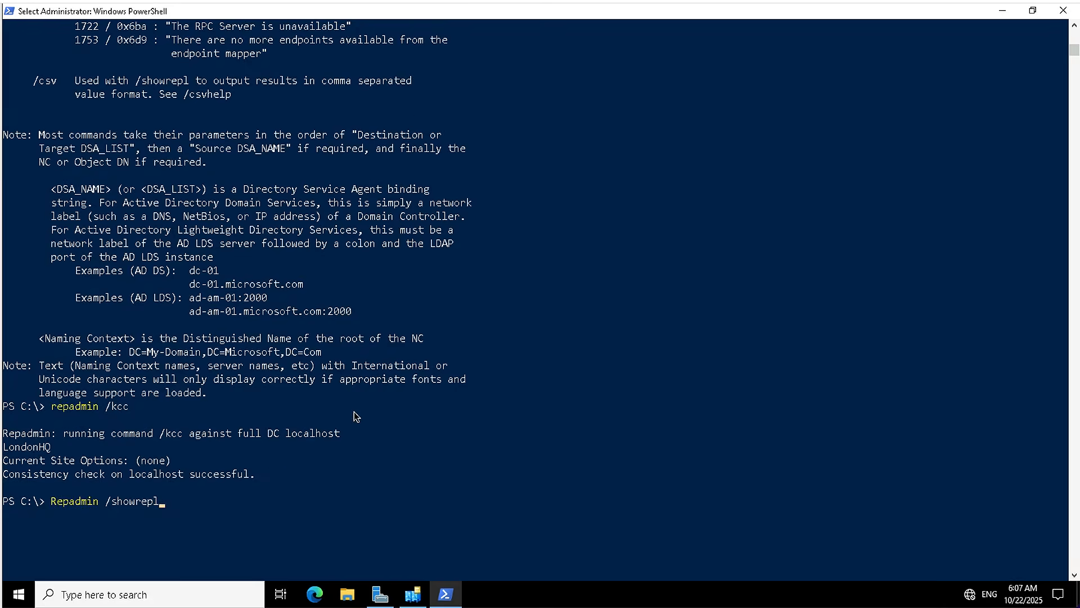
scroll(354, 415, down, 3)
Run Repadmin /showrepl and examine the inbound neighbor entries for the Contoso, Configuration and Schema partitions.
click(281, 426)
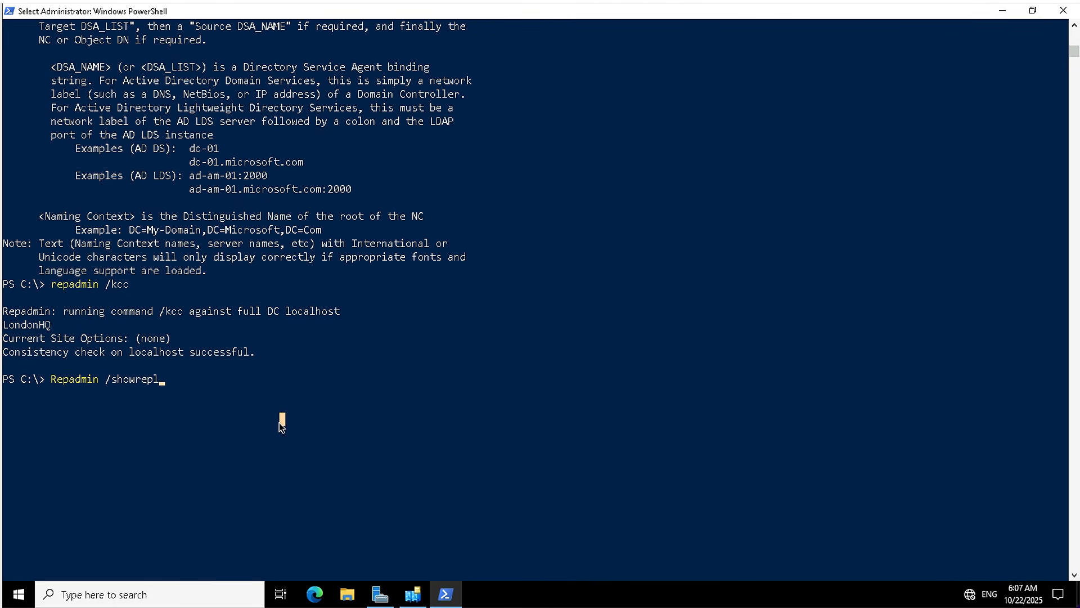
key(Return)
click(212, 418)
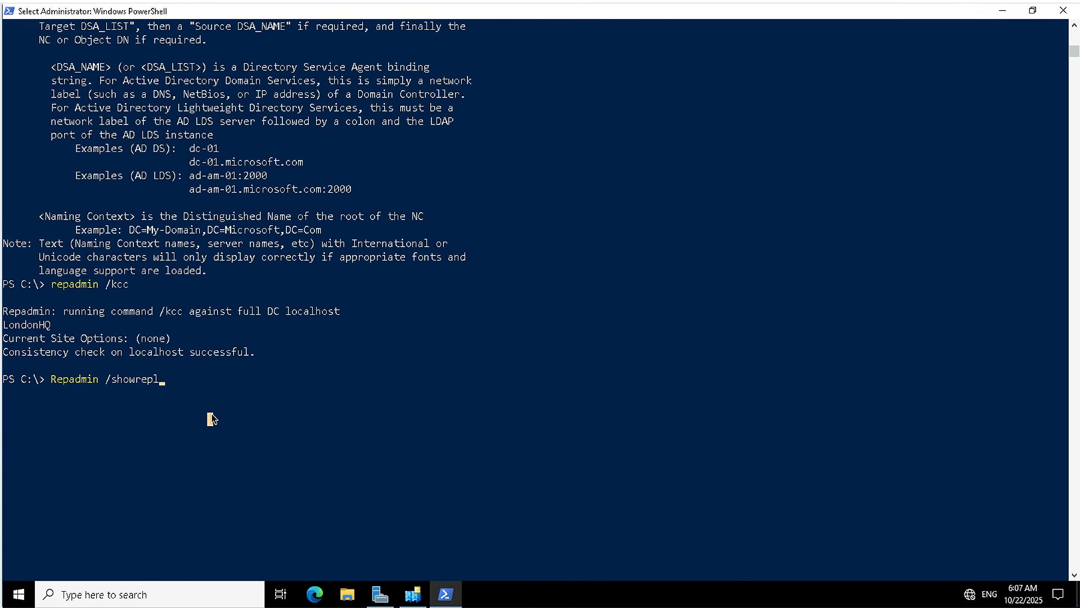
key(BackSpace)
text(l)
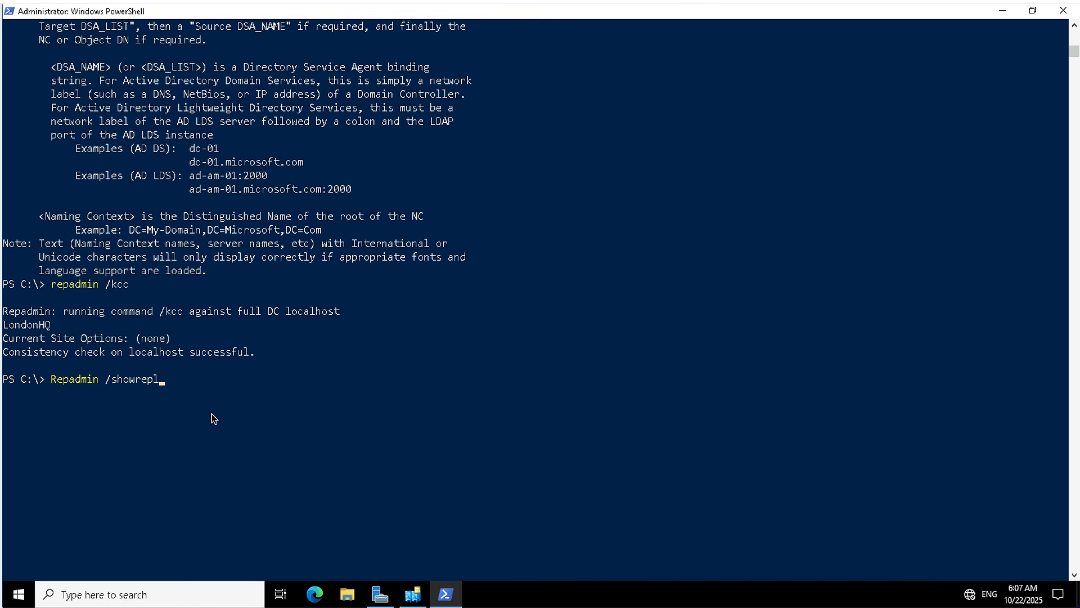
key(Return)
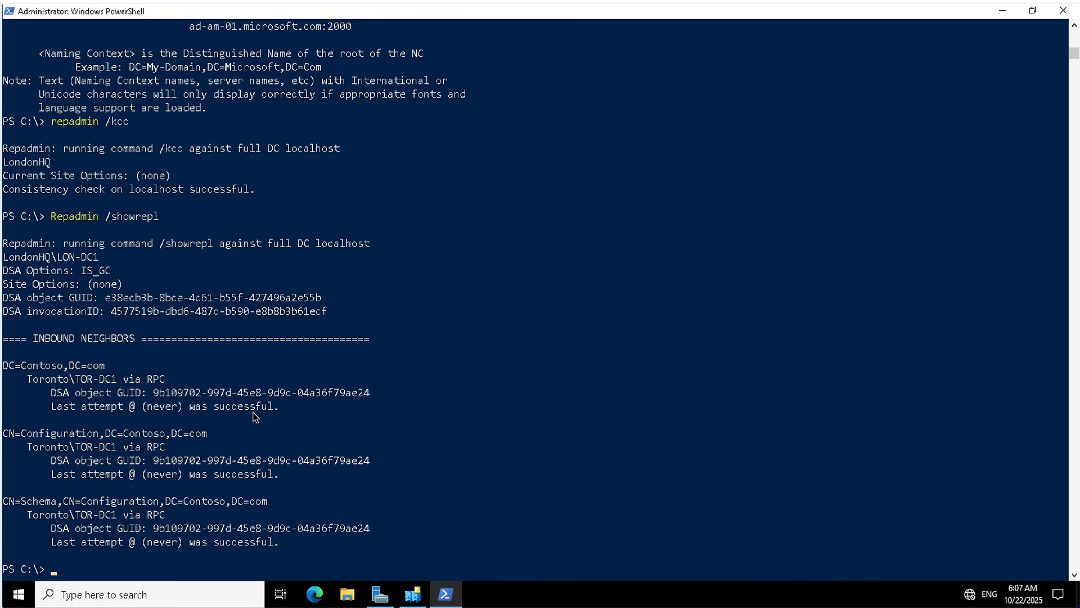
scroll(254, 416, down, 1)
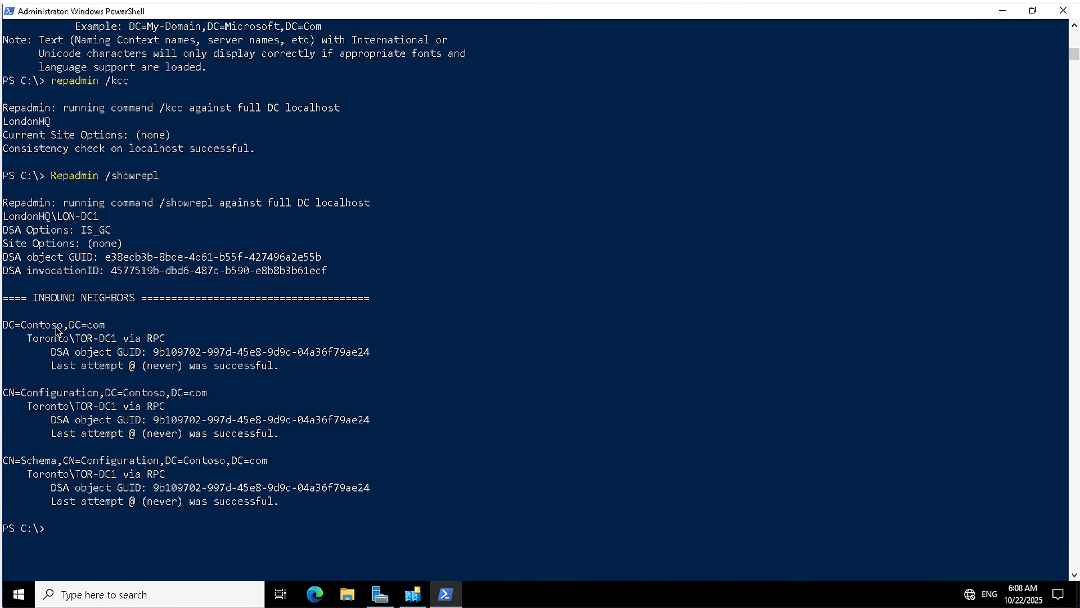
drag(39, 338, 282, 363)
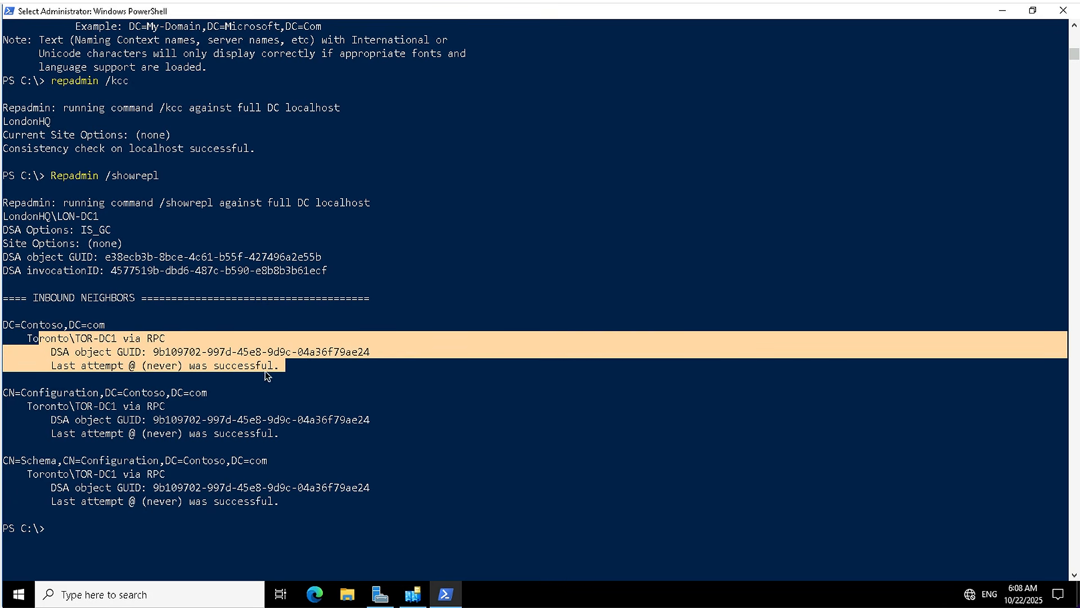
drag(105, 405, 270, 433)
drag(87, 487, 278, 497)
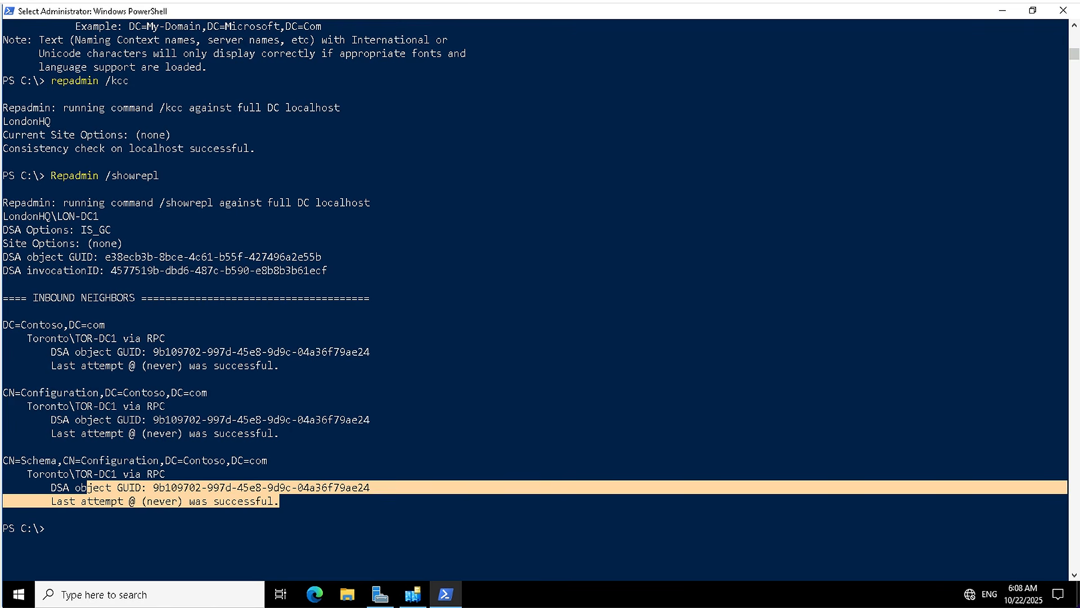
Run Repadmin /bridgeheads to display the bridgehead servers for the LondonHQ site.
click(107, 554)
text(Repadmin /bridgeheads)
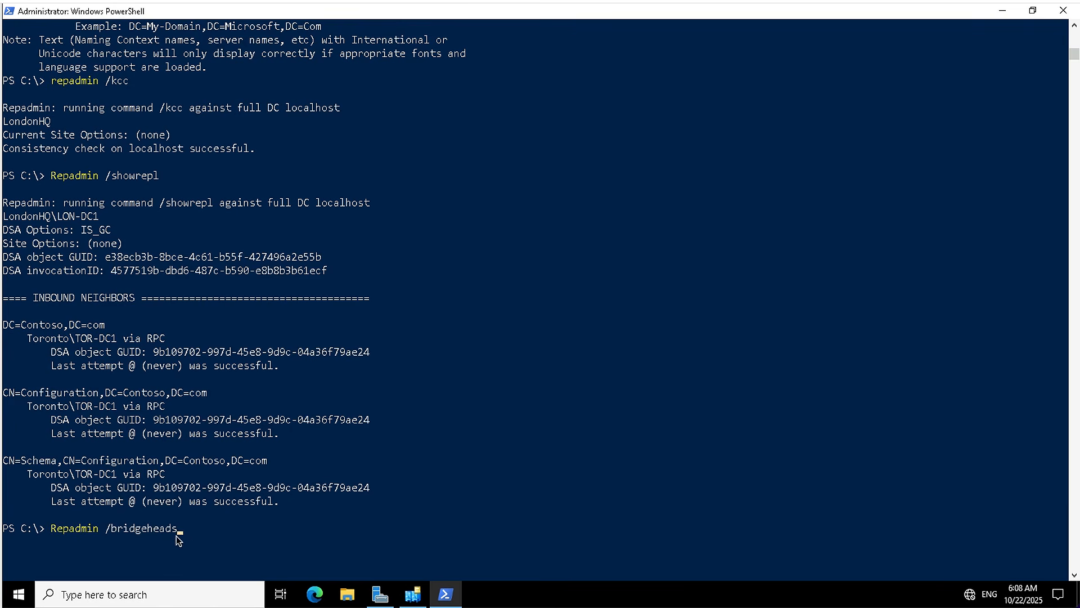
click(228, 540)
key(Return)
key(Return)
scroll(201, 500, down, 2)
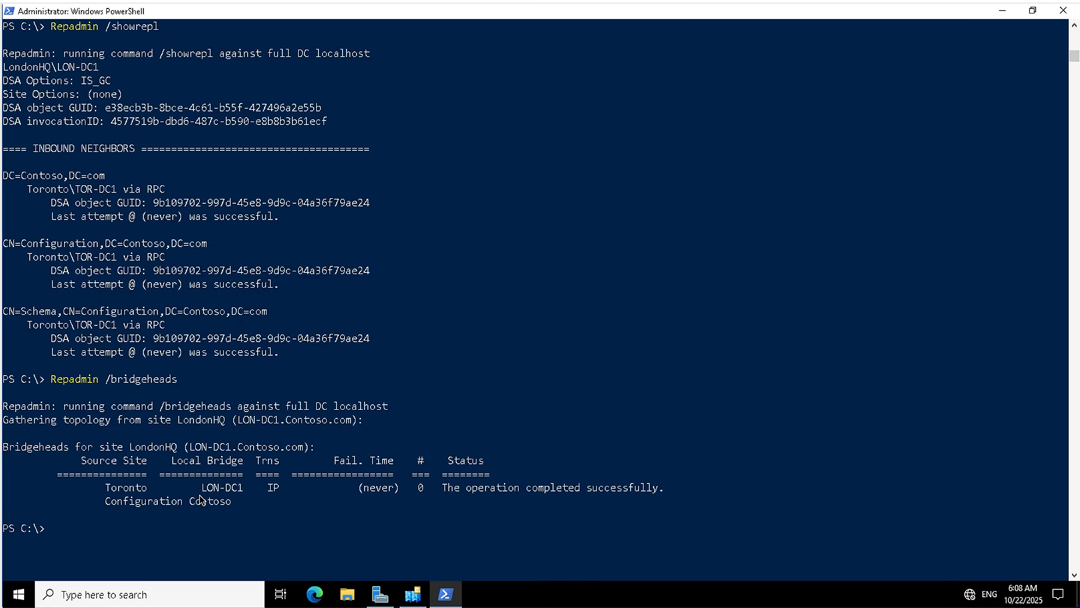
Run Repadmin /replsummary to display a replication summary for the domain controllers.
click(211, 460)
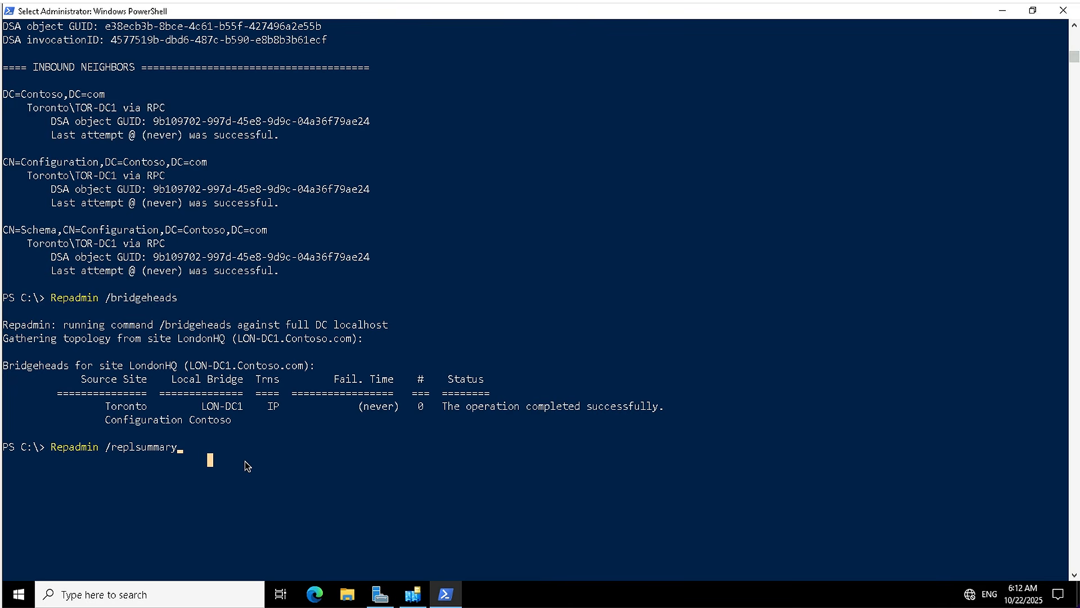
key(Return)
key(Return)
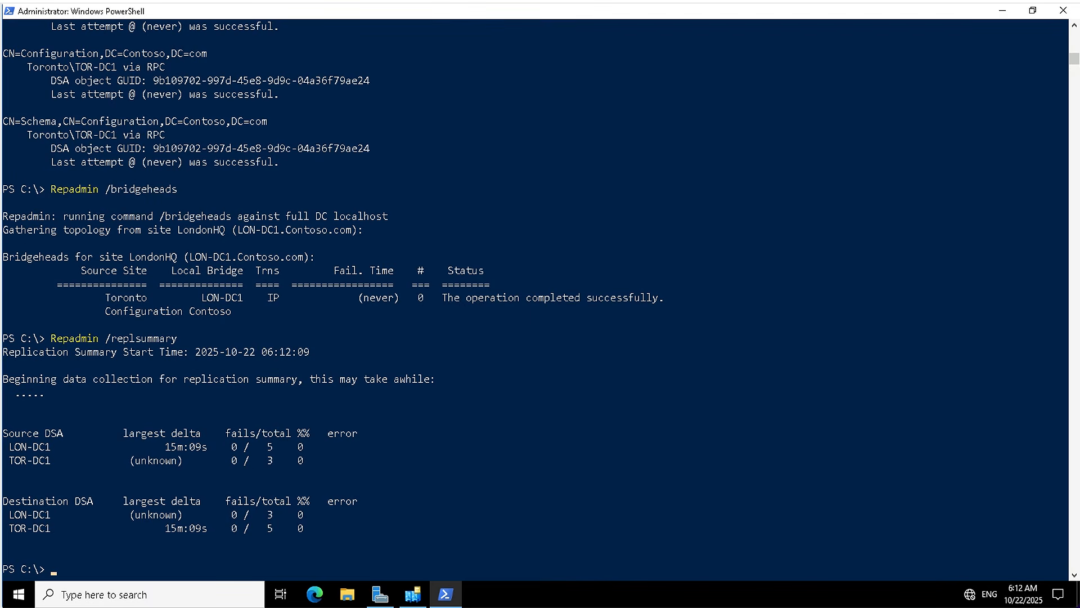
Run DCDiag /test:replications to test replication on the domain controller.
text(DCDiag /test:replications)
click(263, 564)
key(Return)
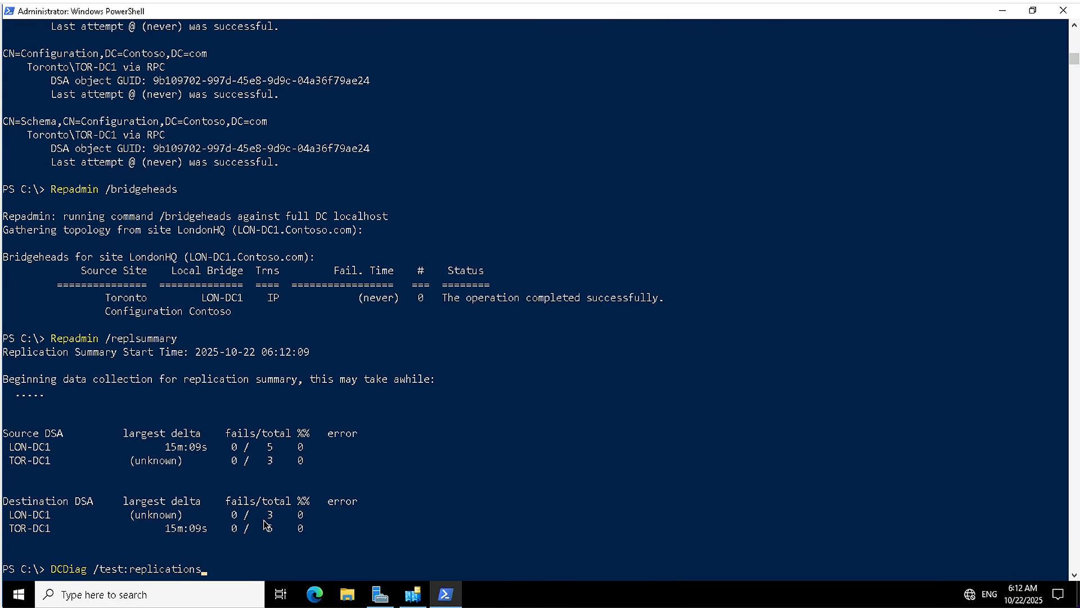
key(Return)
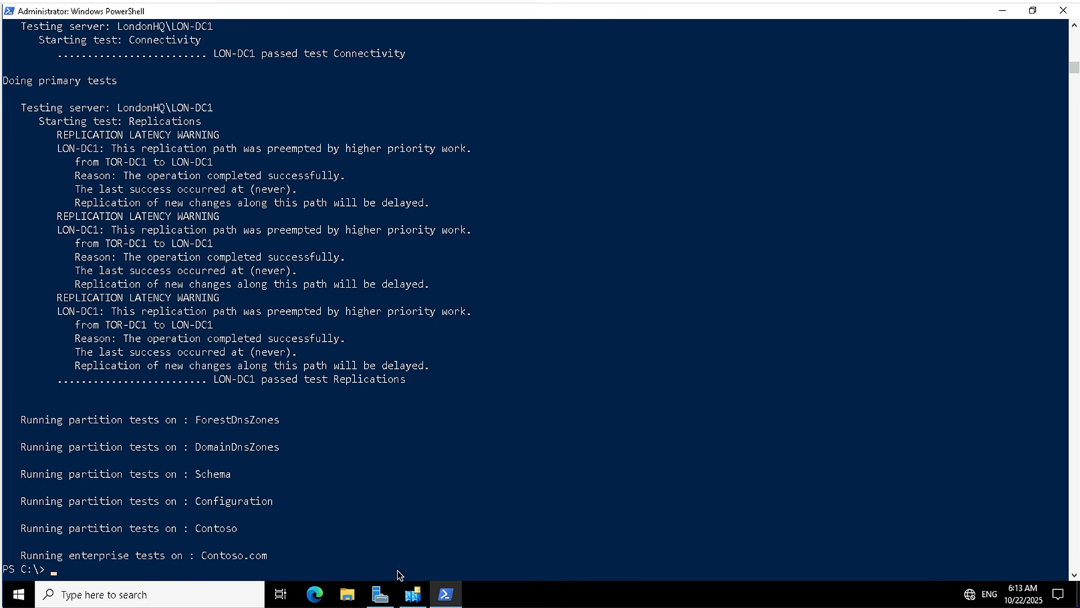
In Active Directory Sites and Services, display the replication connections under LON-DC1's NTDS Settings in the LondonHQ site.
click(413, 594)
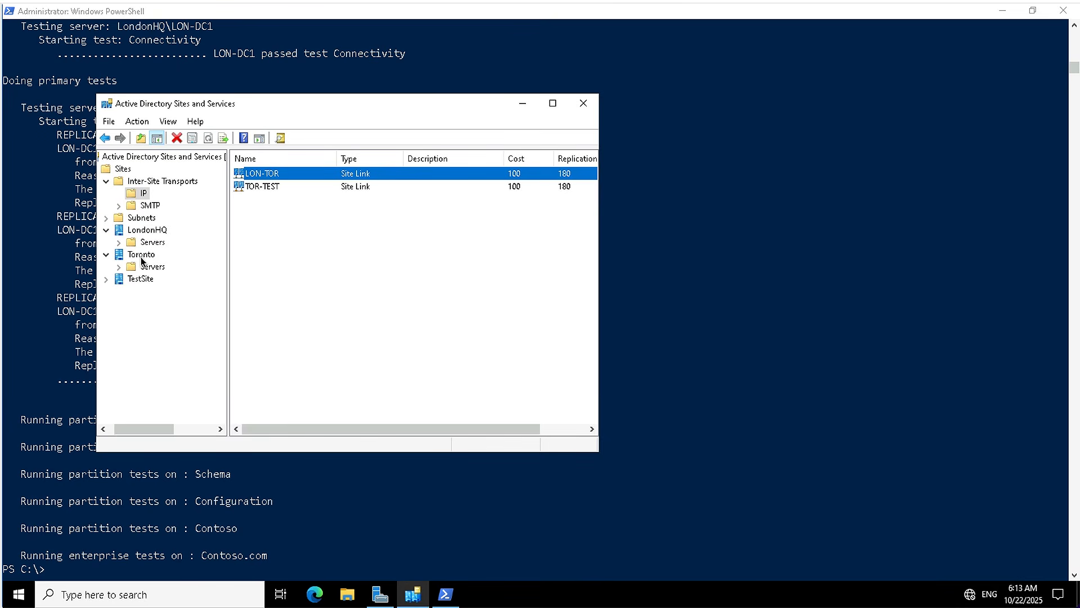
click(151, 243)
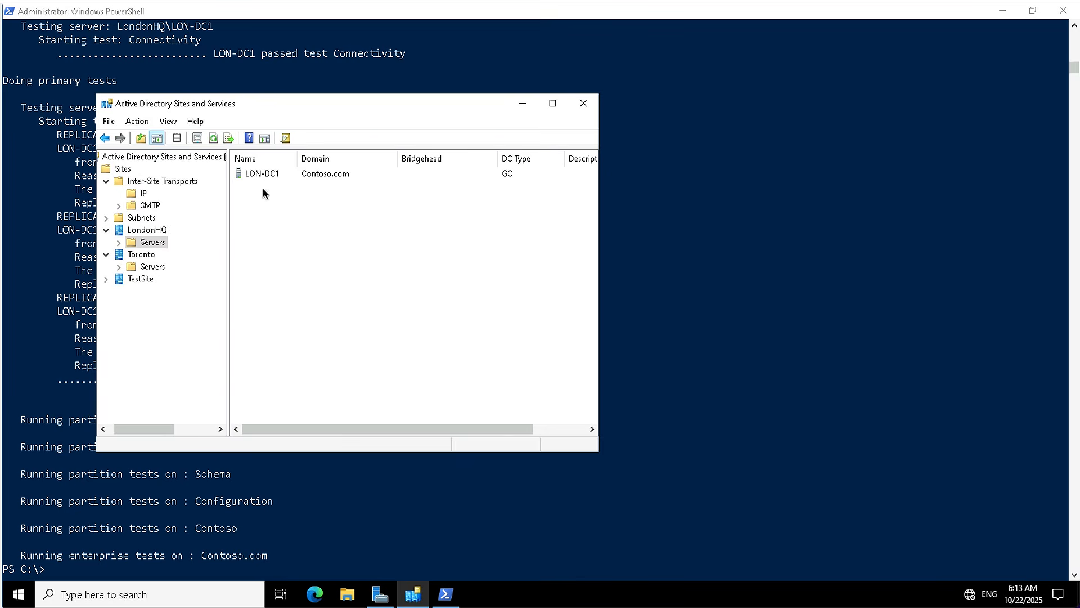
click(258, 172)
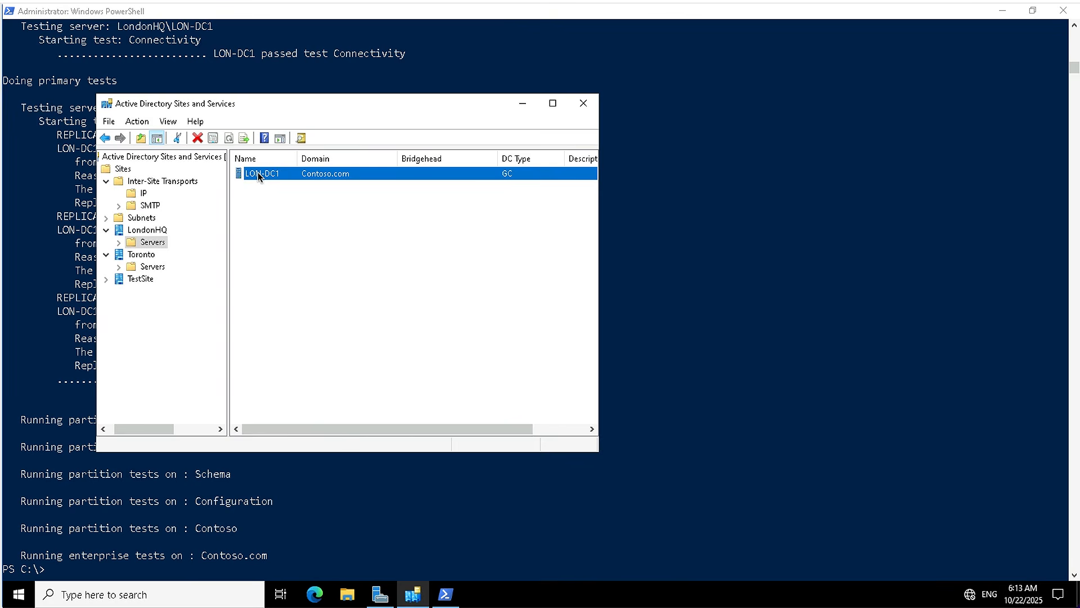
click(118, 242)
click(161, 255)
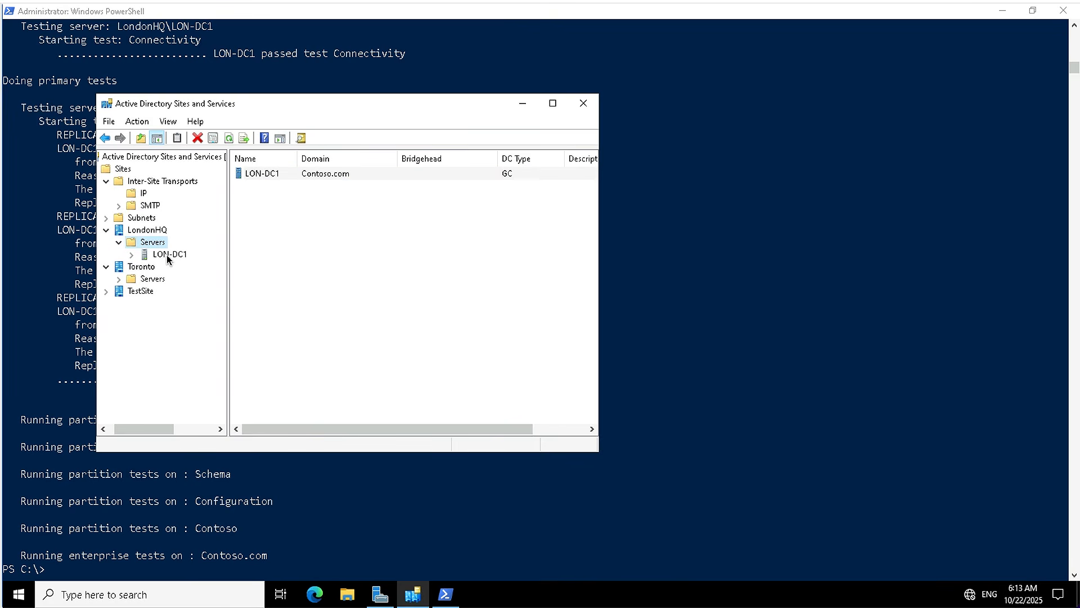
click(132, 256)
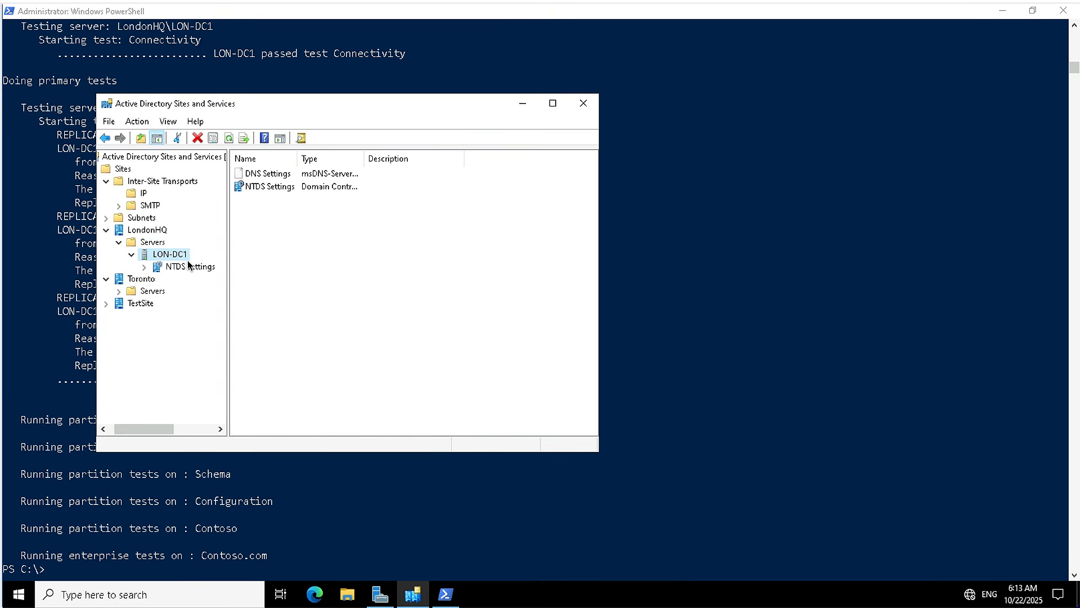
click(193, 266)
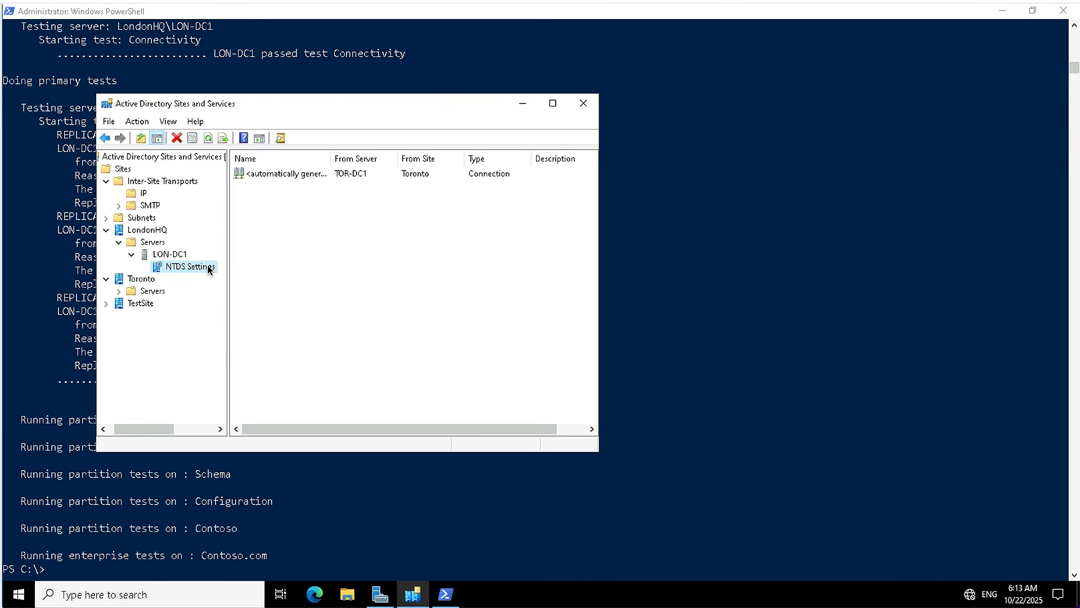
Return to Windows PowerShell and launch Active Directory Users and Computers from the prompt.
click(316, 516)
text(dsa)
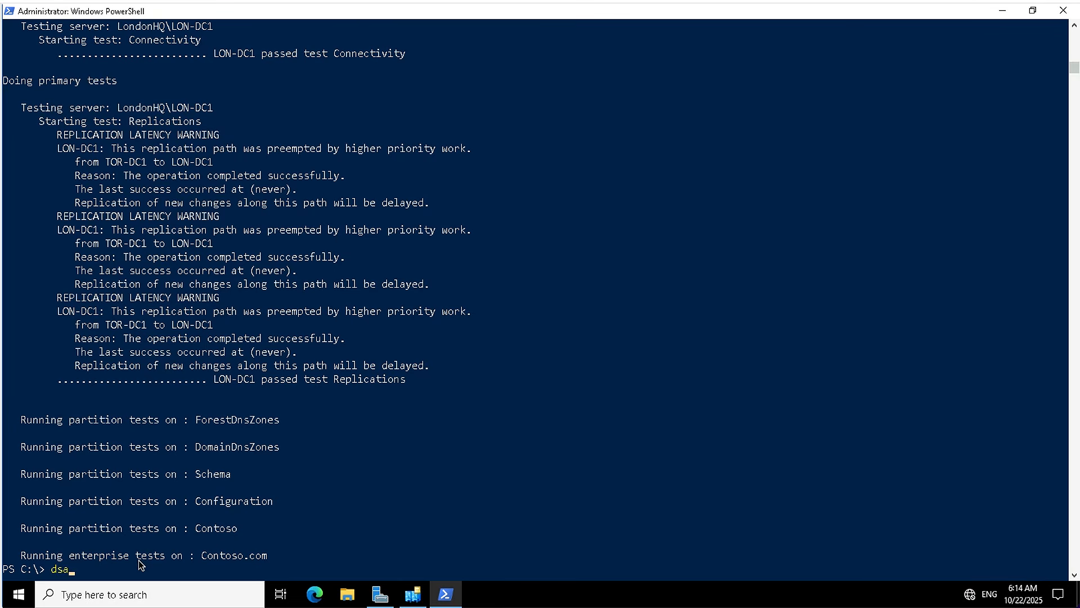
key(Return)
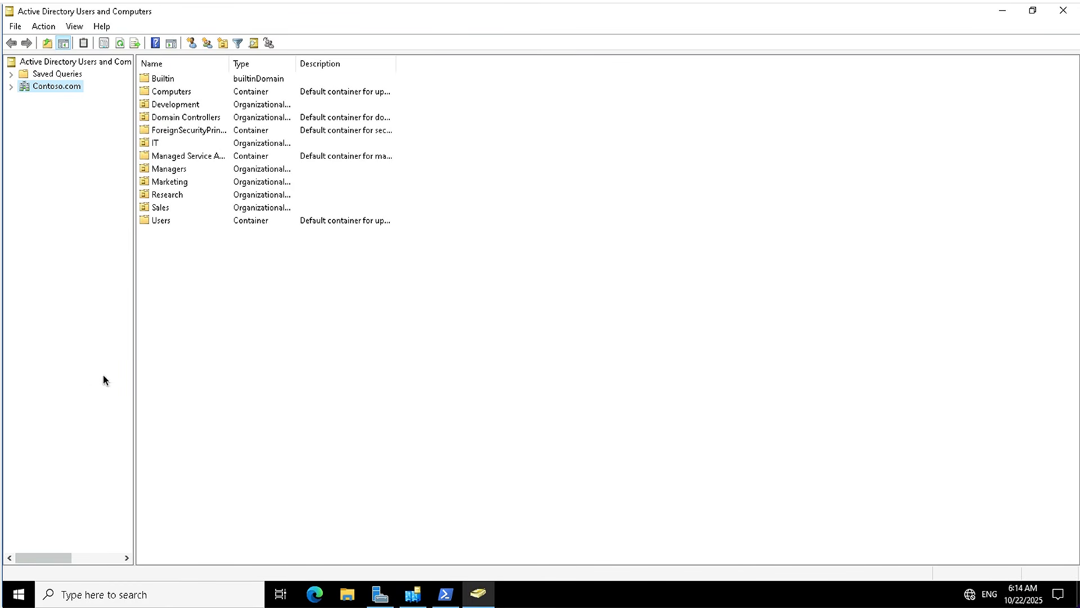
Create a global security group named testrep directly under the Contoso.com domain.
click(12, 87)
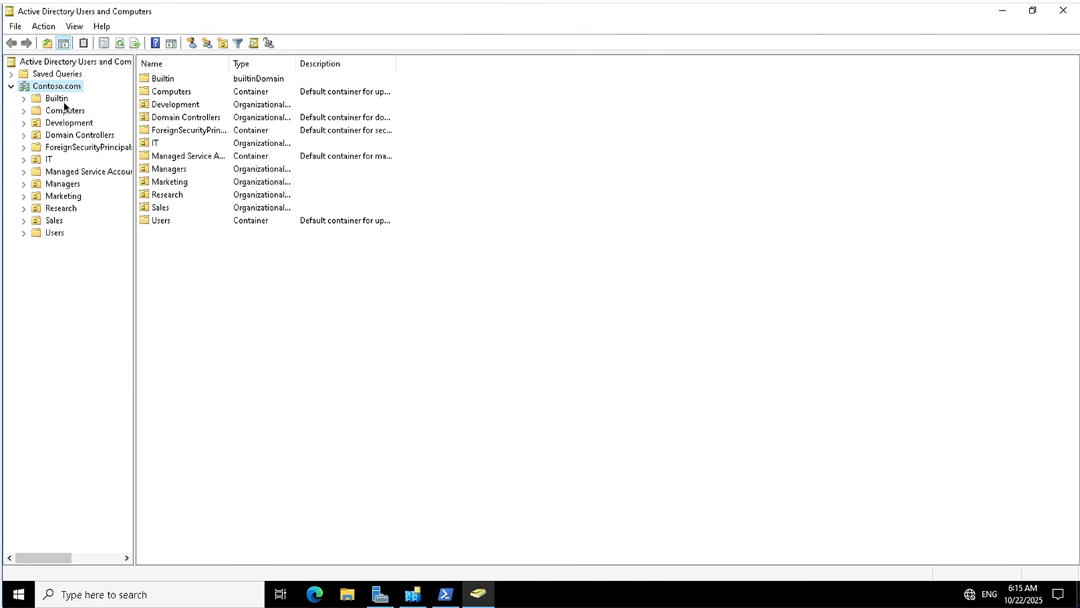
right_click(57, 88)
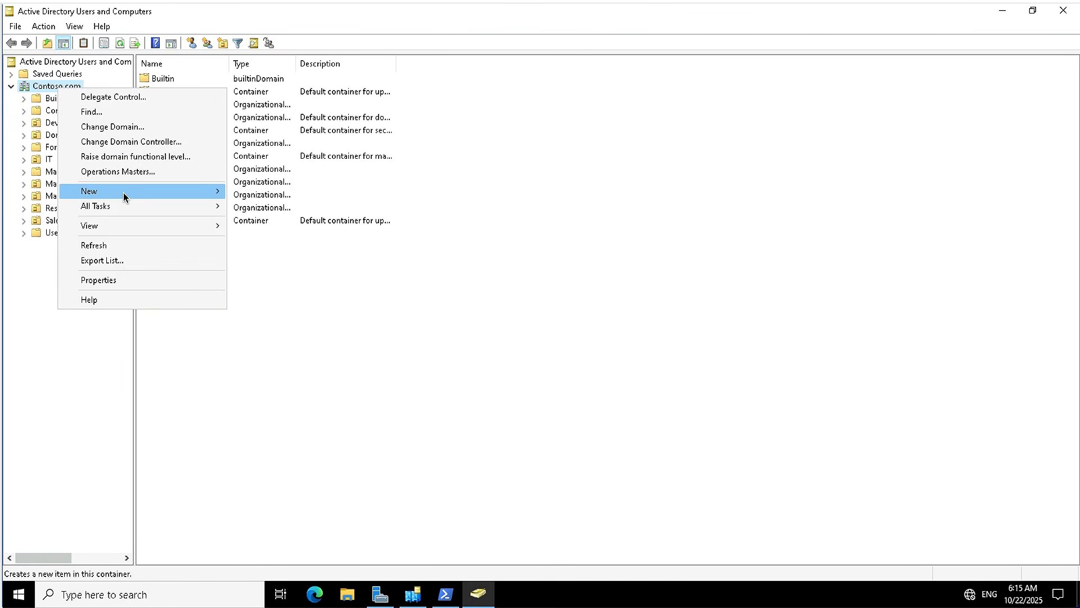
mouse_move(123, 192)
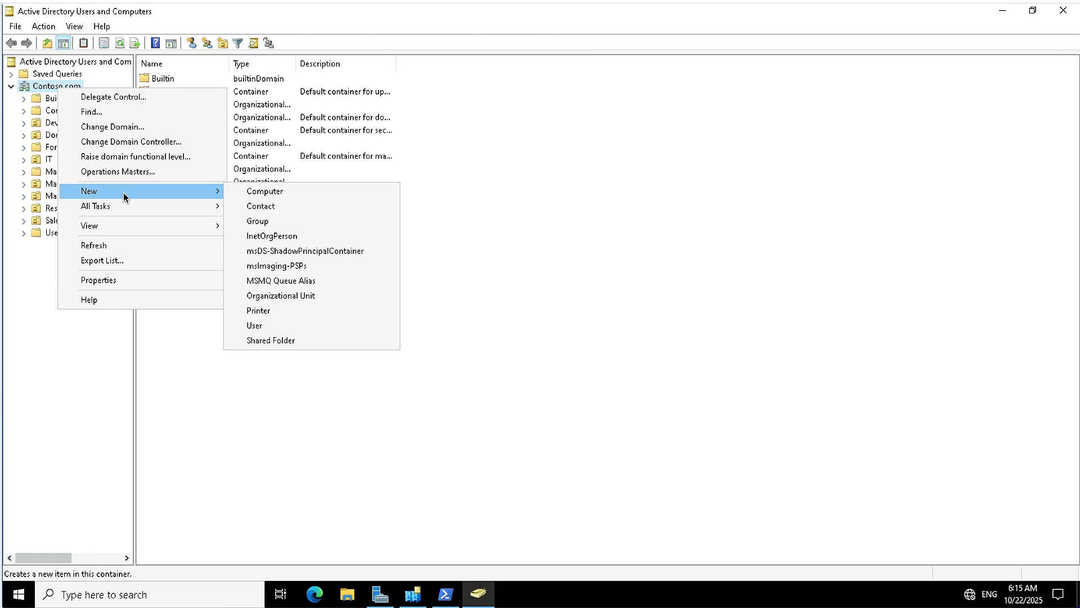
click(269, 220)
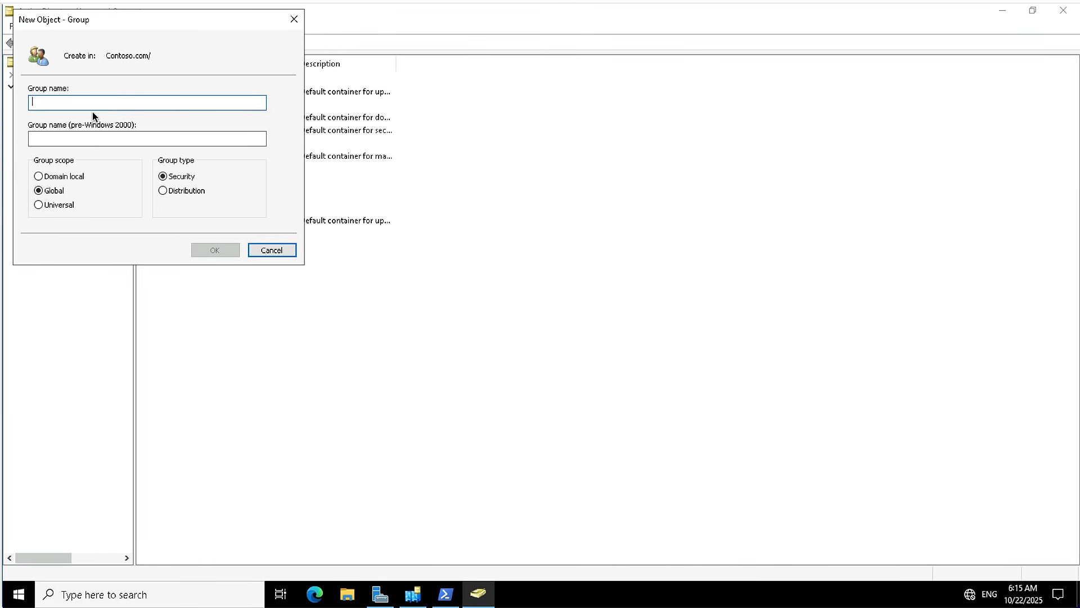
text(testrep)
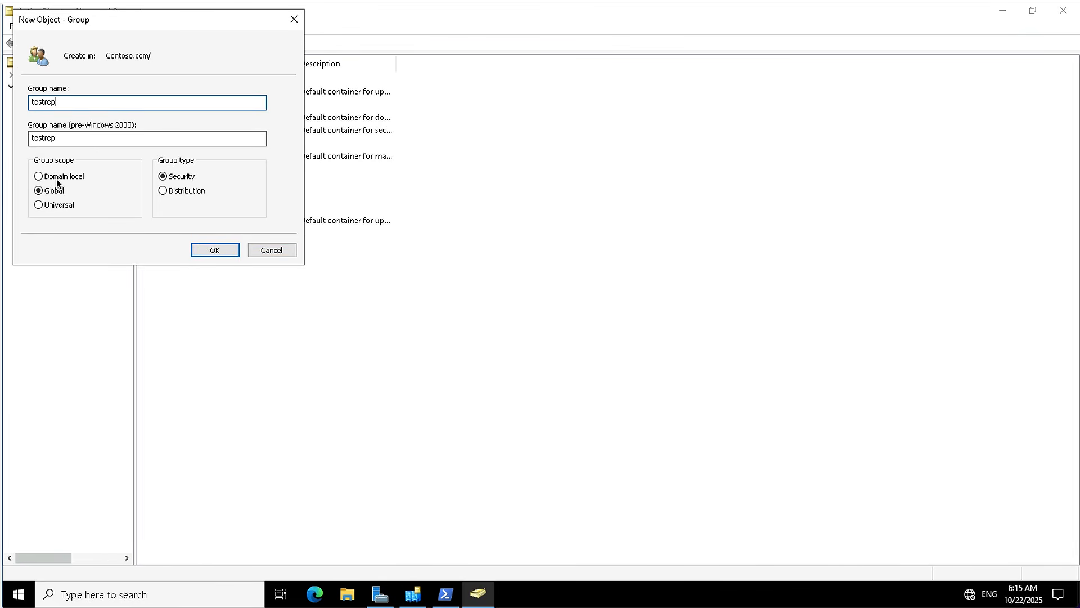
click(216, 250)
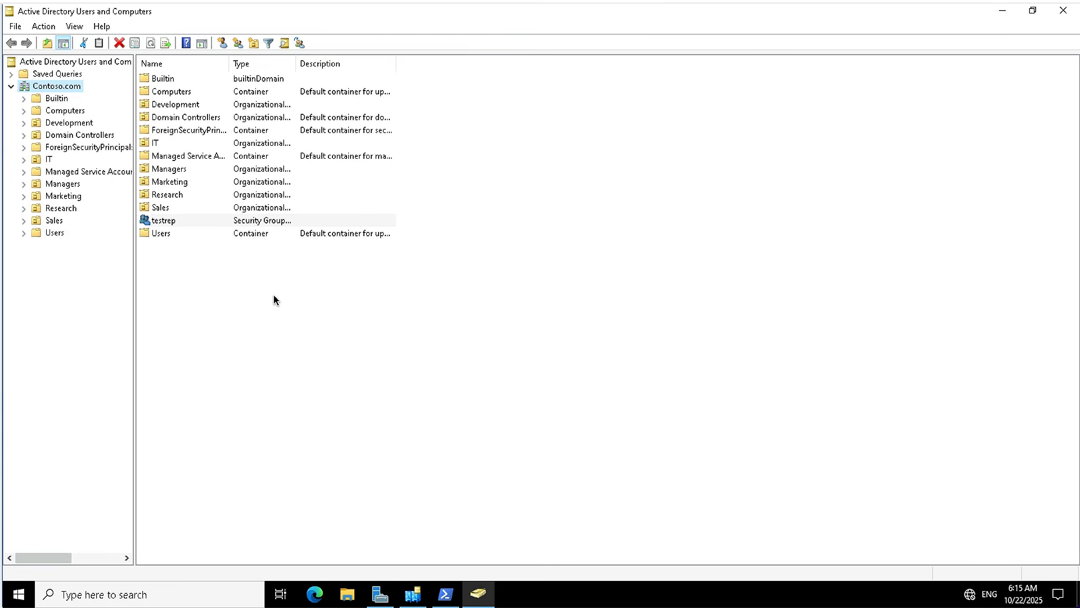
Change the console's directory server to TOR-DC1.Contoso.com.
click(417, 593)
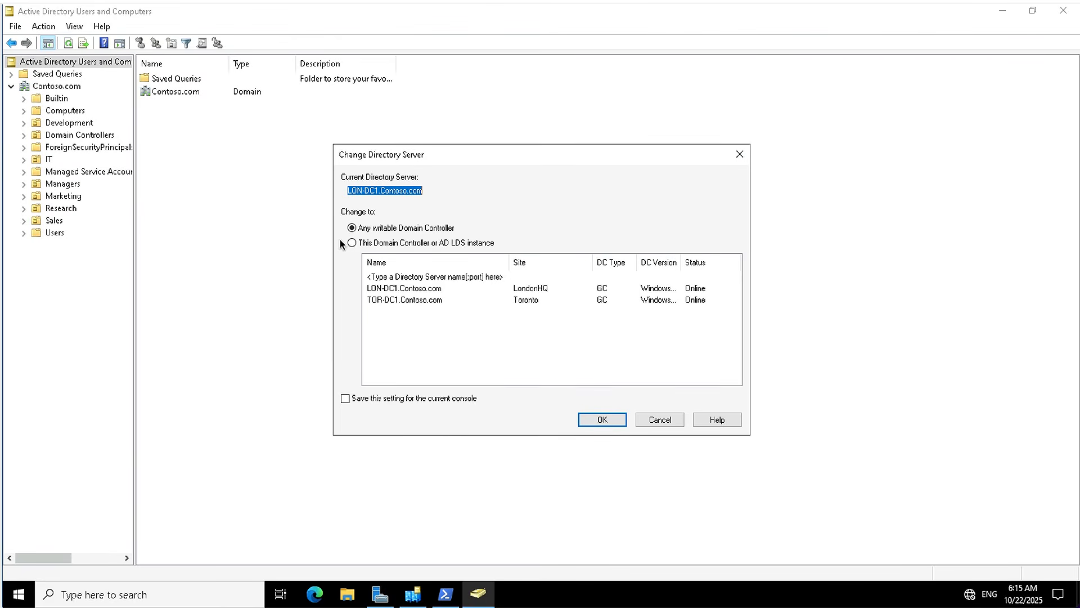
click(401, 300)
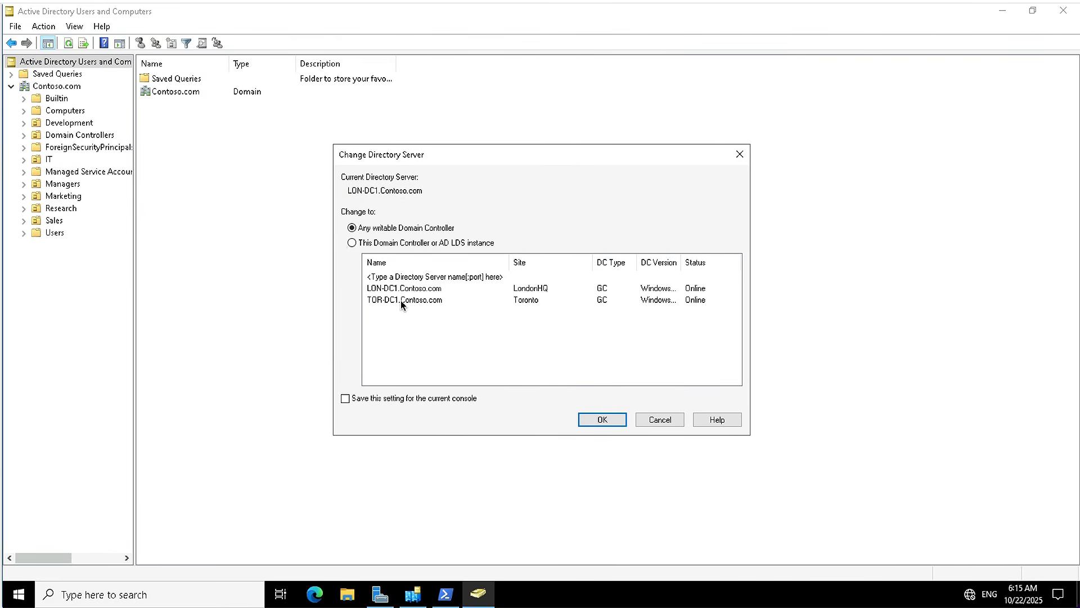
click(603, 421)
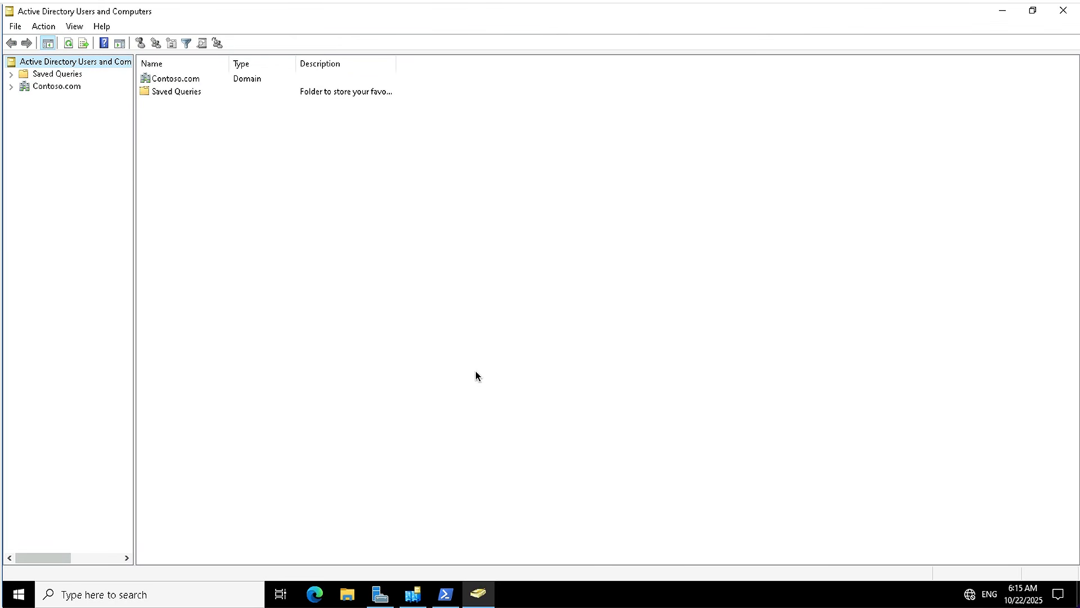
Display the contents of Contoso.com on the newly connected directory server and select the testrep group to check its replication.
click(11, 87)
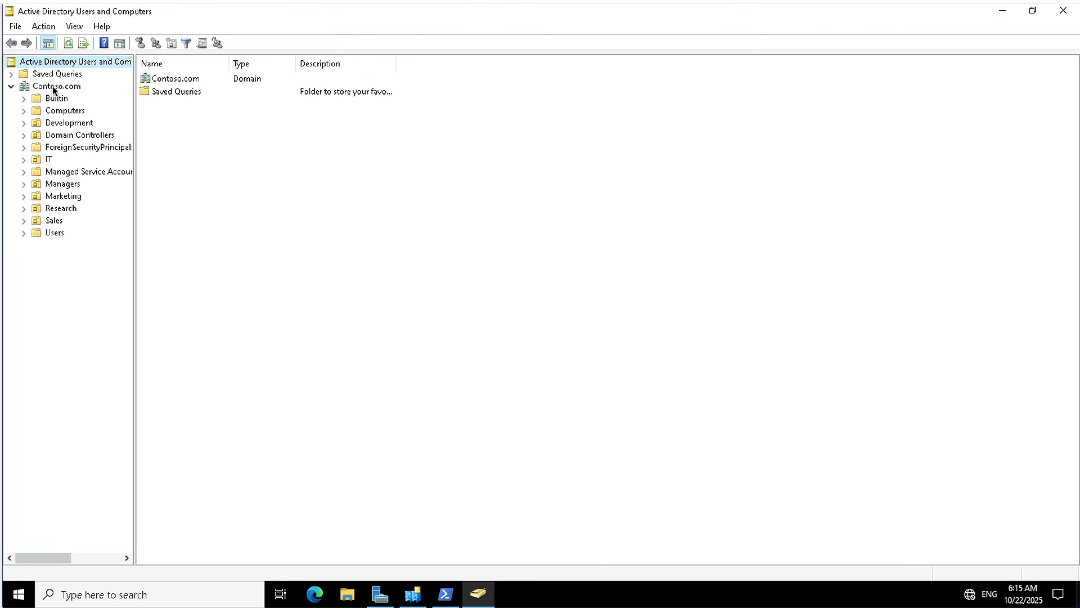
click(52, 87)
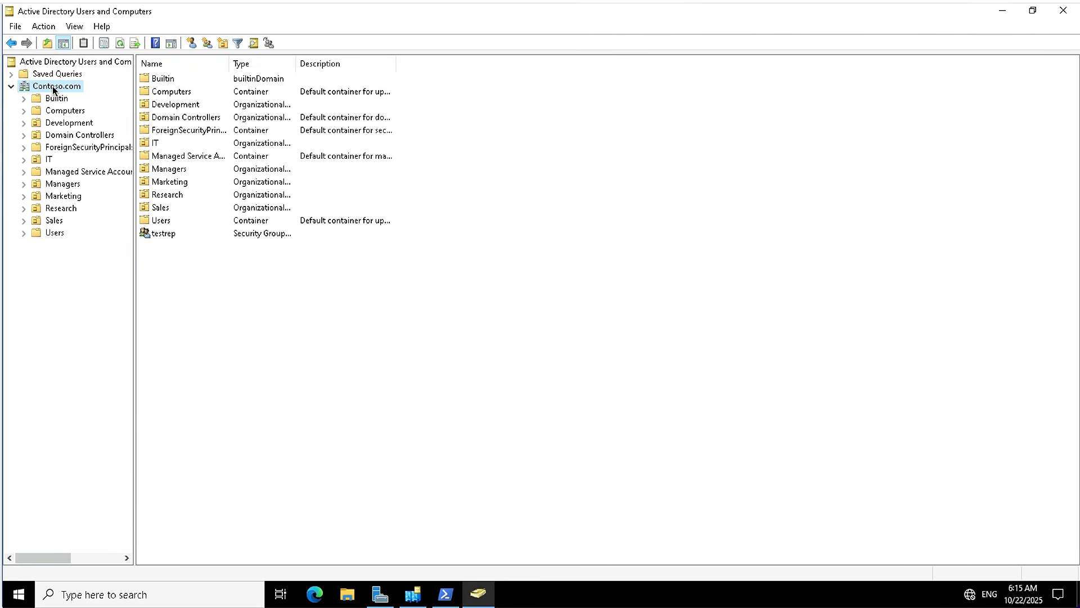
right_click(52, 88)
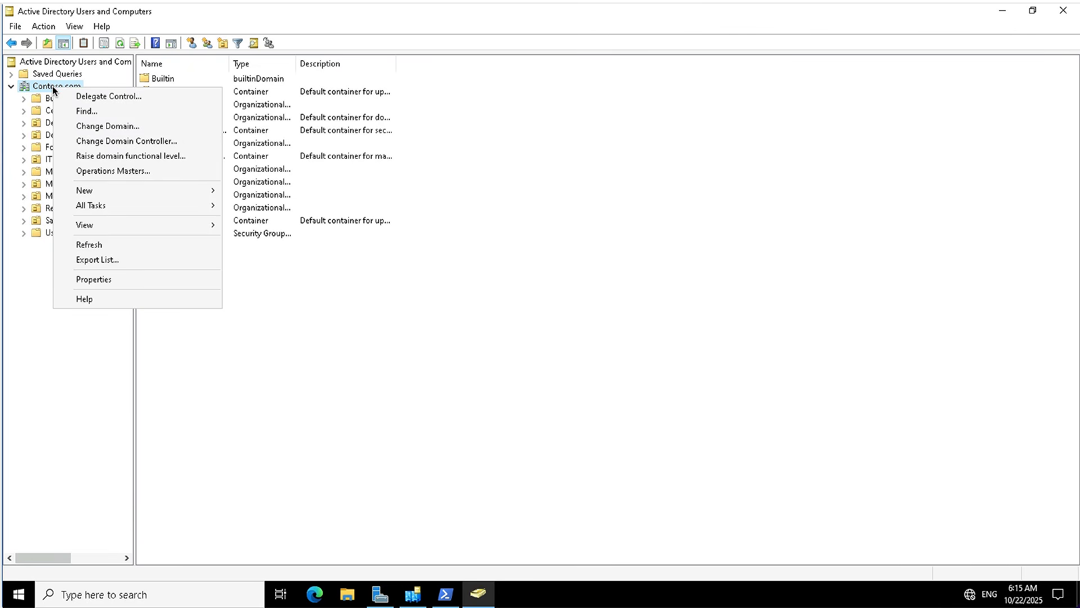
click(298, 278)
click(179, 232)
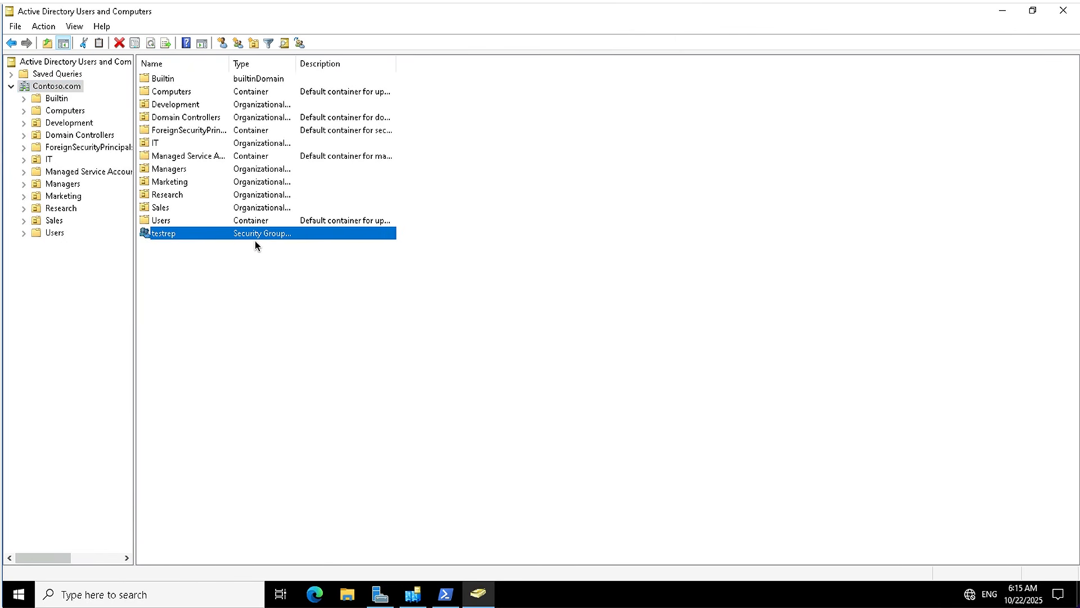